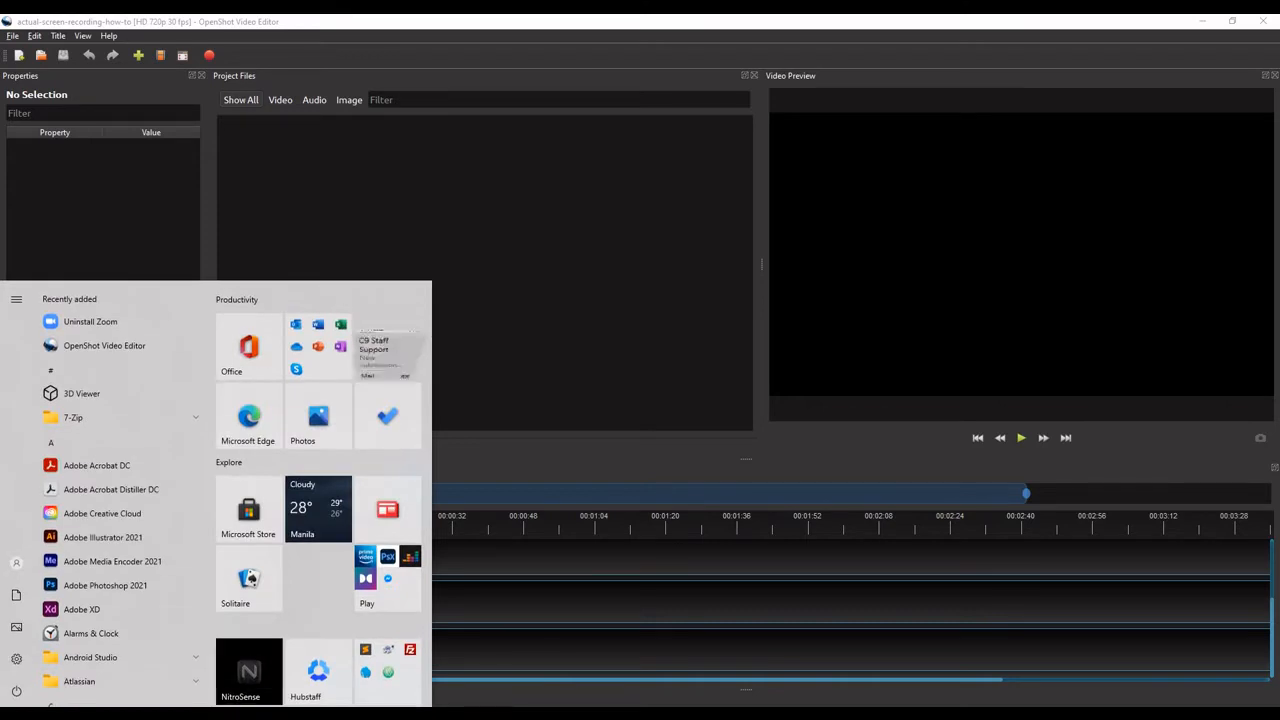
# Import the map screenshot PNG and IMG_20210925_220807 from the zoom effect openshot folder into the project files
pyautogui.moveTo(145, 714)
pyautogui.moveTo(207, 685)
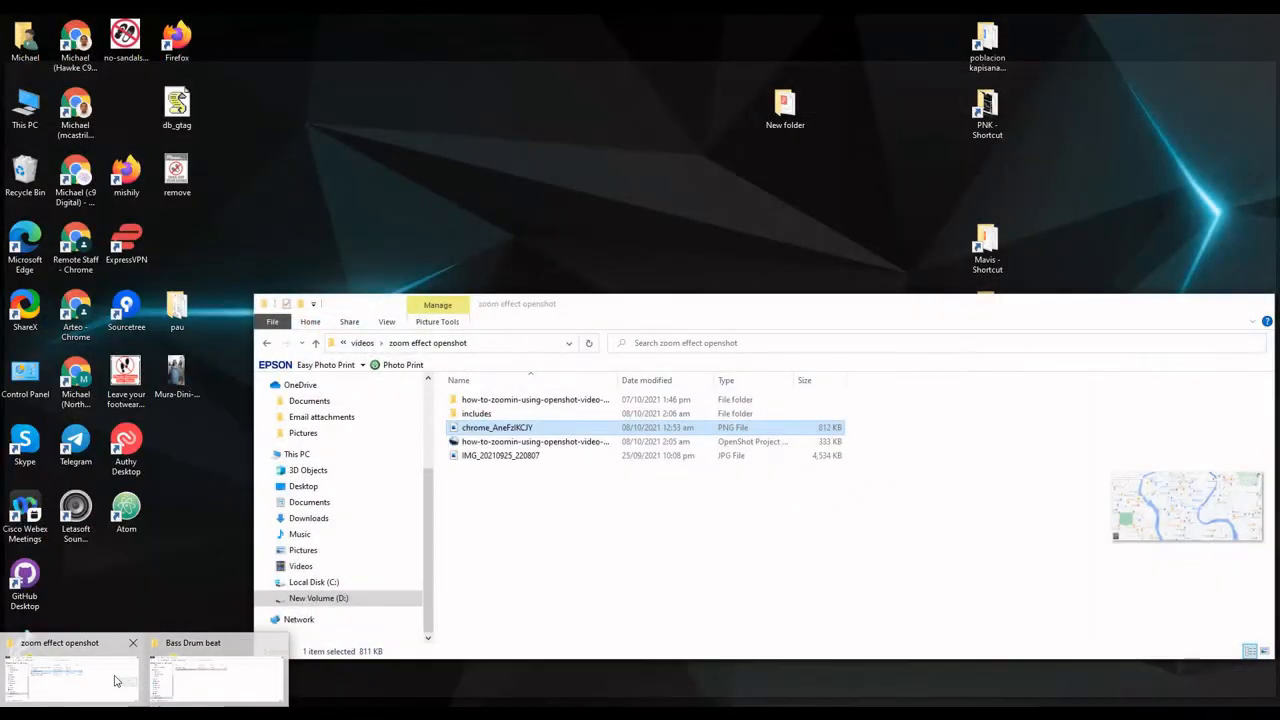
pyautogui.click(70, 680)
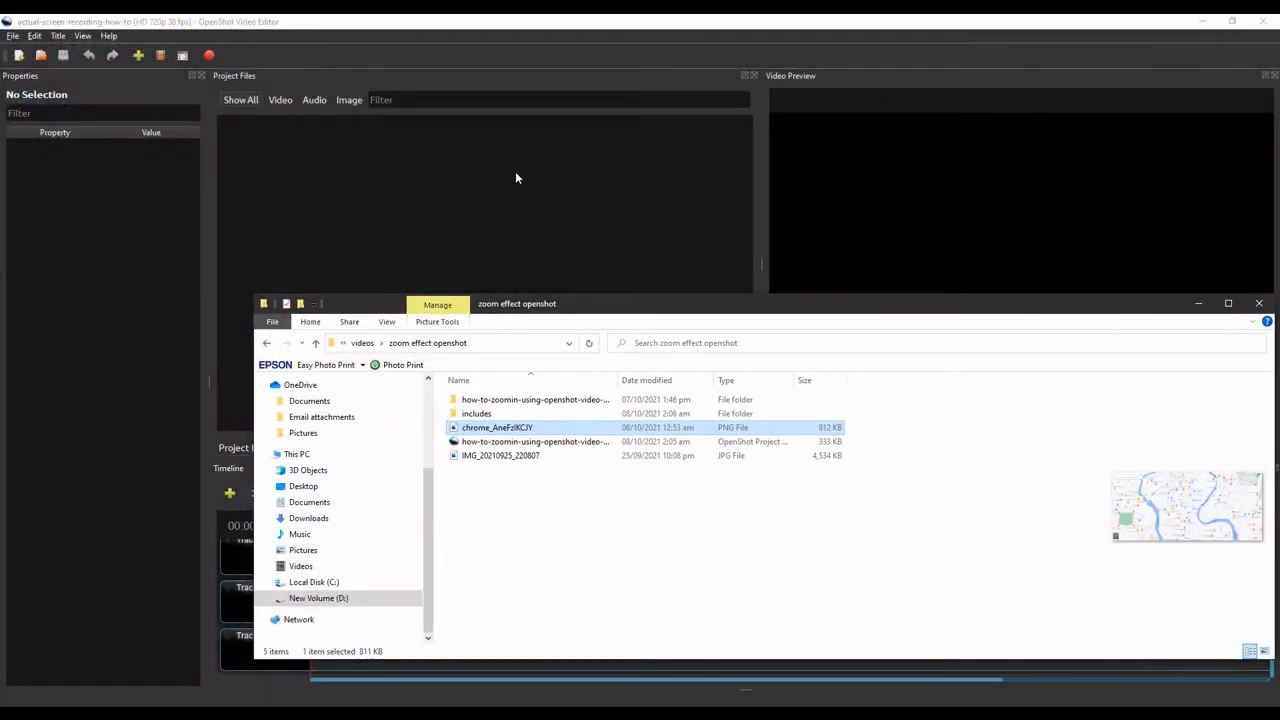
pyautogui.moveTo(510, 428); pyautogui.dragTo(314, 199)
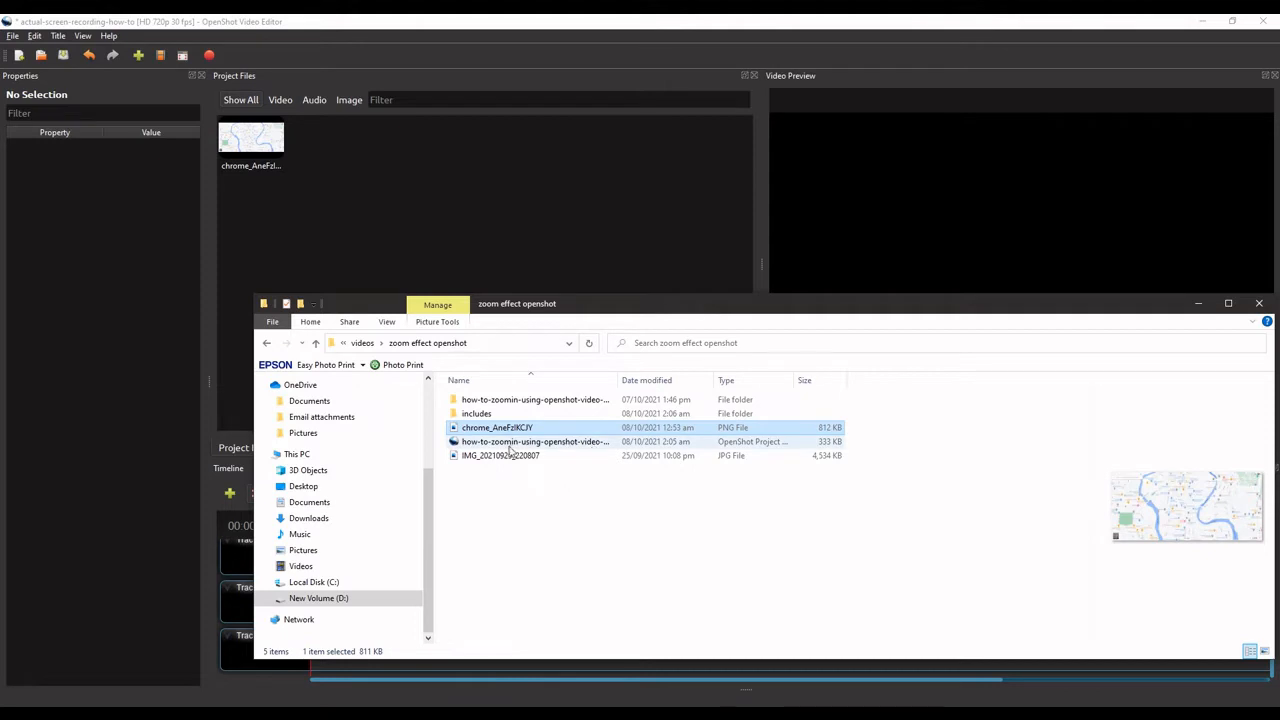
pyautogui.click(502, 456)
pyautogui.moveTo(502, 456); pyautogui.dragTo(466, 198)
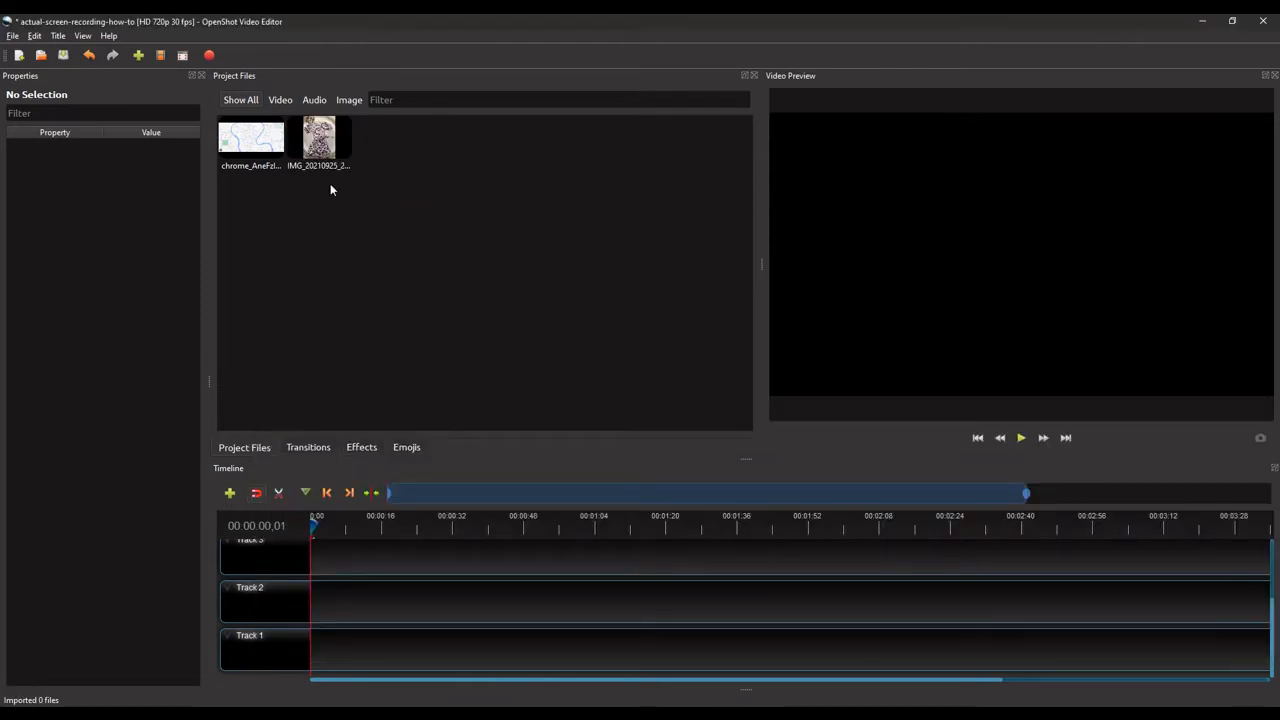
# Place the IMG_20210925_220807 photo at the start of Track 1 and enlarge the timeline scale to show the clip in detail
pyautogui.click(318, 142)
pyautogui.moveTo(318, 142); pyautogui.dragTo(304, 638)
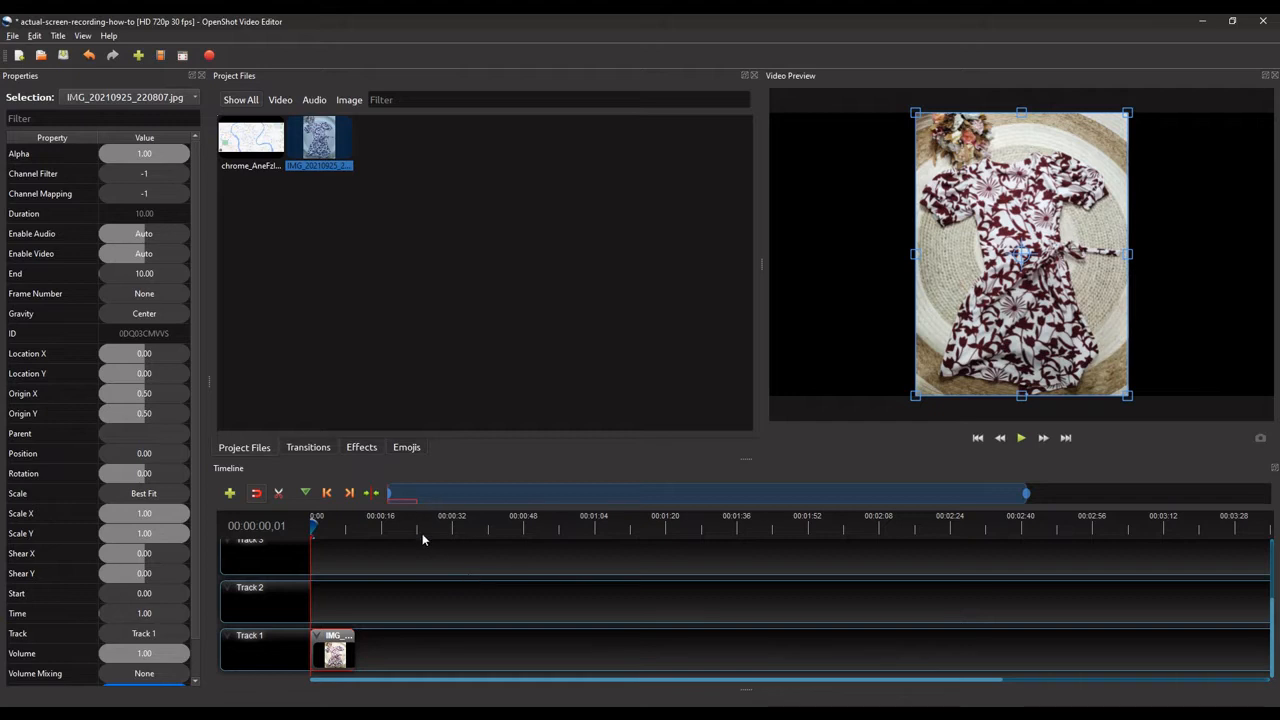
pyautogui.scroll(6, 416, 617)
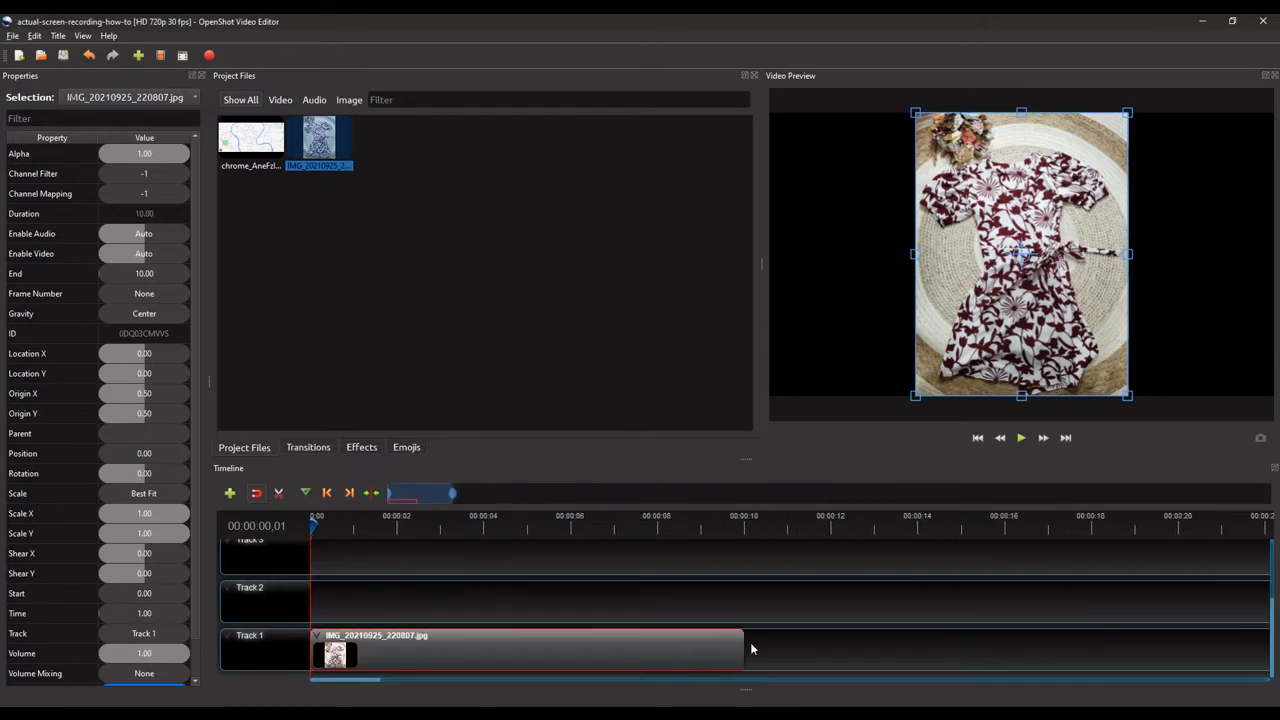
pyautogui.scroll(1, 604, 650)
pyautogui.scroll(-3, 604, 650)
pyautogui.scroll(2, 604, 650)
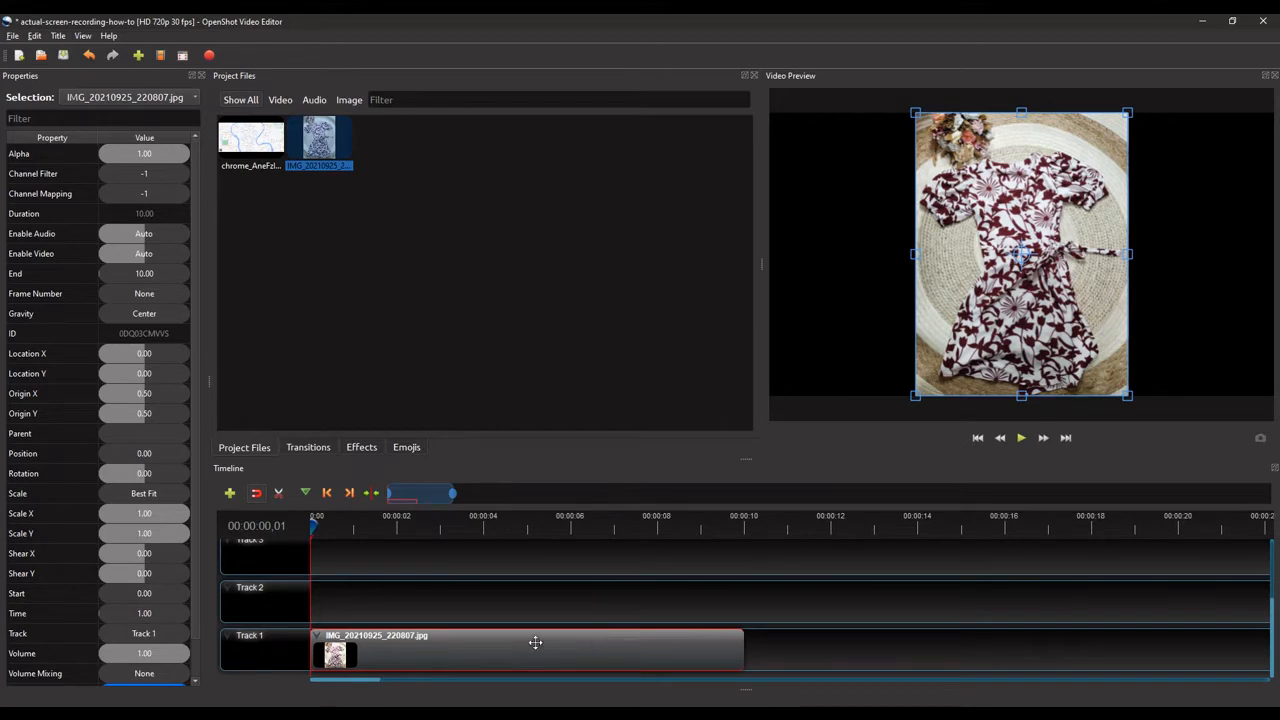
pyautogui.scroll(1, 535, 642)
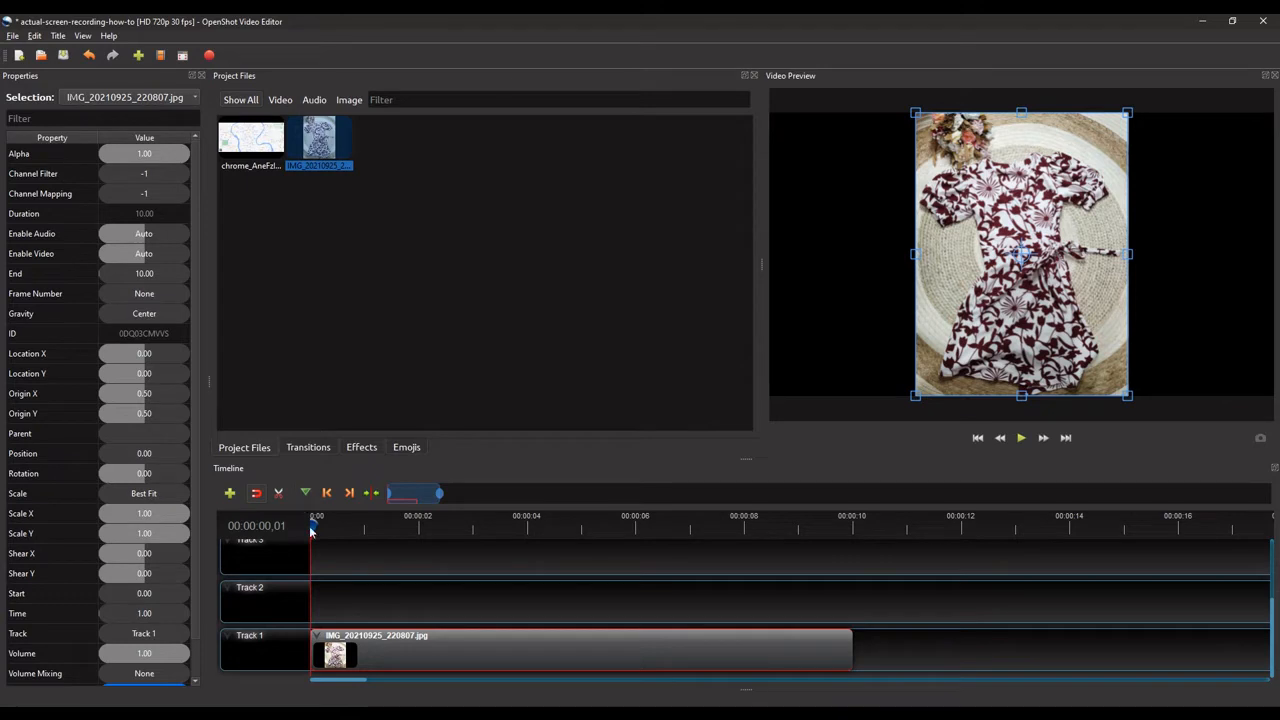
# At 00:00:03,30, set the photo clip's Scale X and Scale Y to 4
pyautogui.click(526, 531)
pyautogui.moveTo(526, 528)
pyautogui.mouseDown()
pyautogui.moveTo(394, 524)
pyautogui.moveTo(525, 523)
pyautogui.mouseUp()
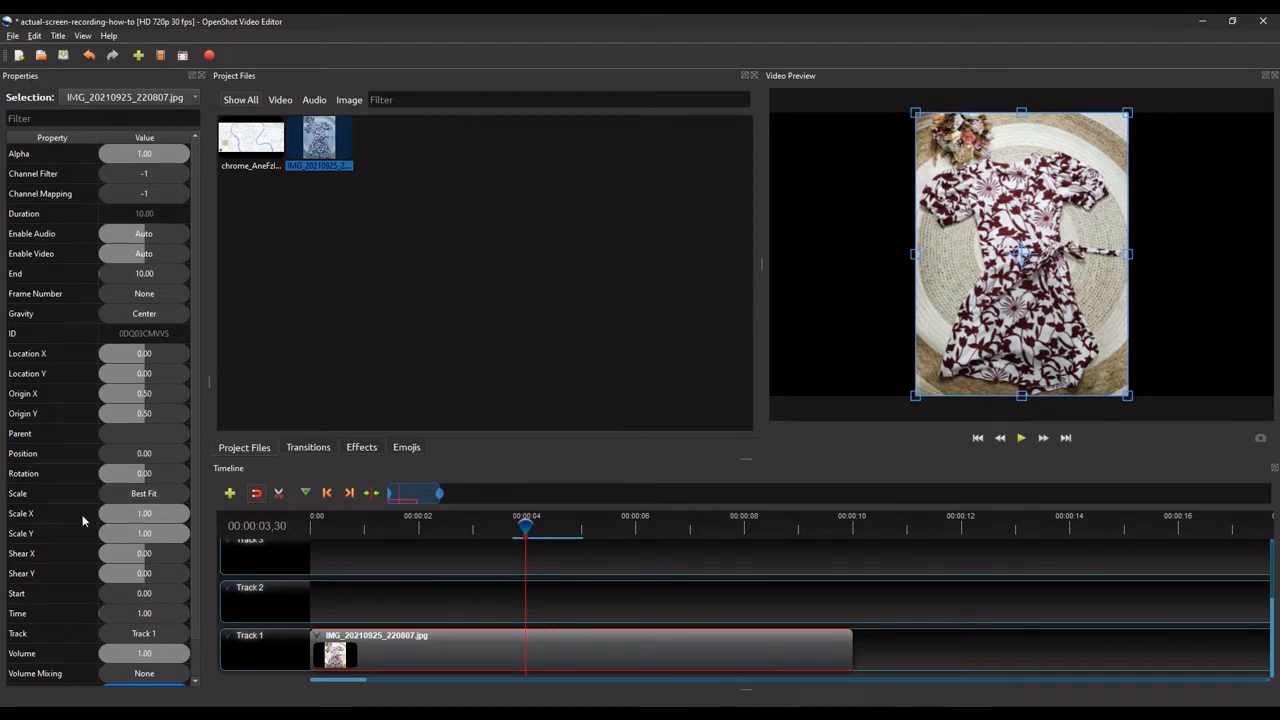
pyautogui.doubleClick(142, 514)
pyautogui.write('4')
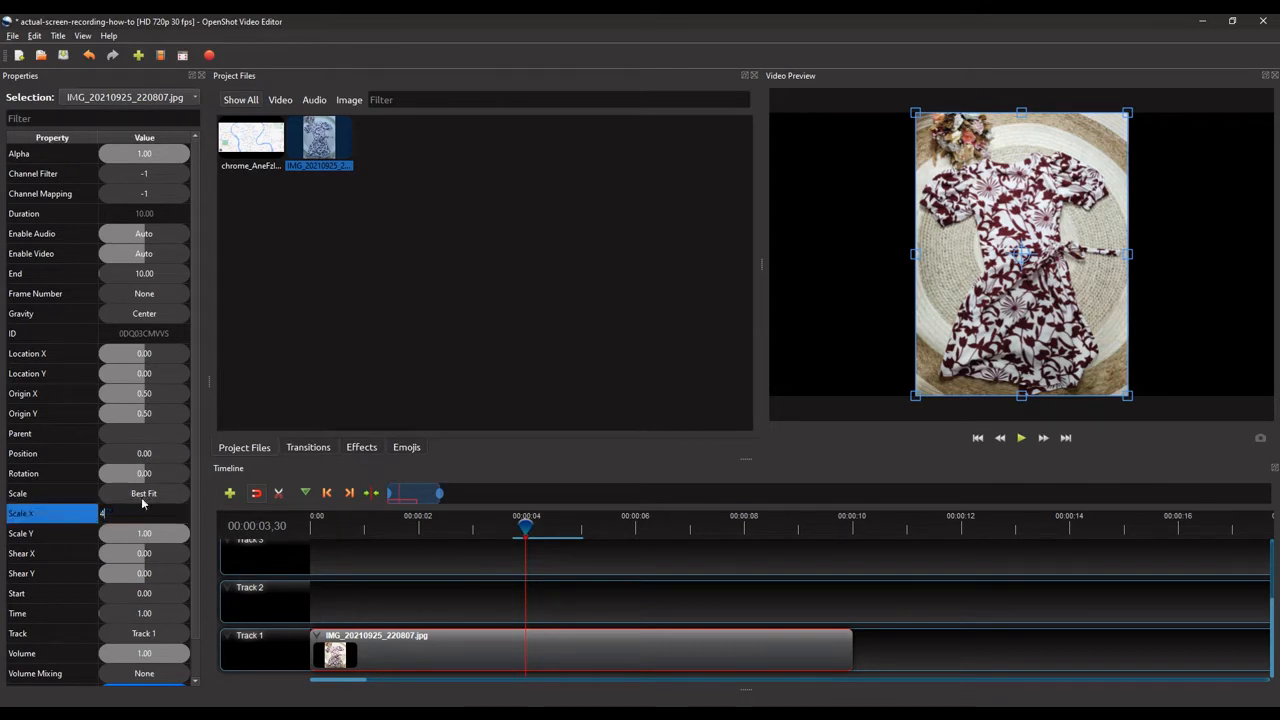
pyautogui.press('Return')
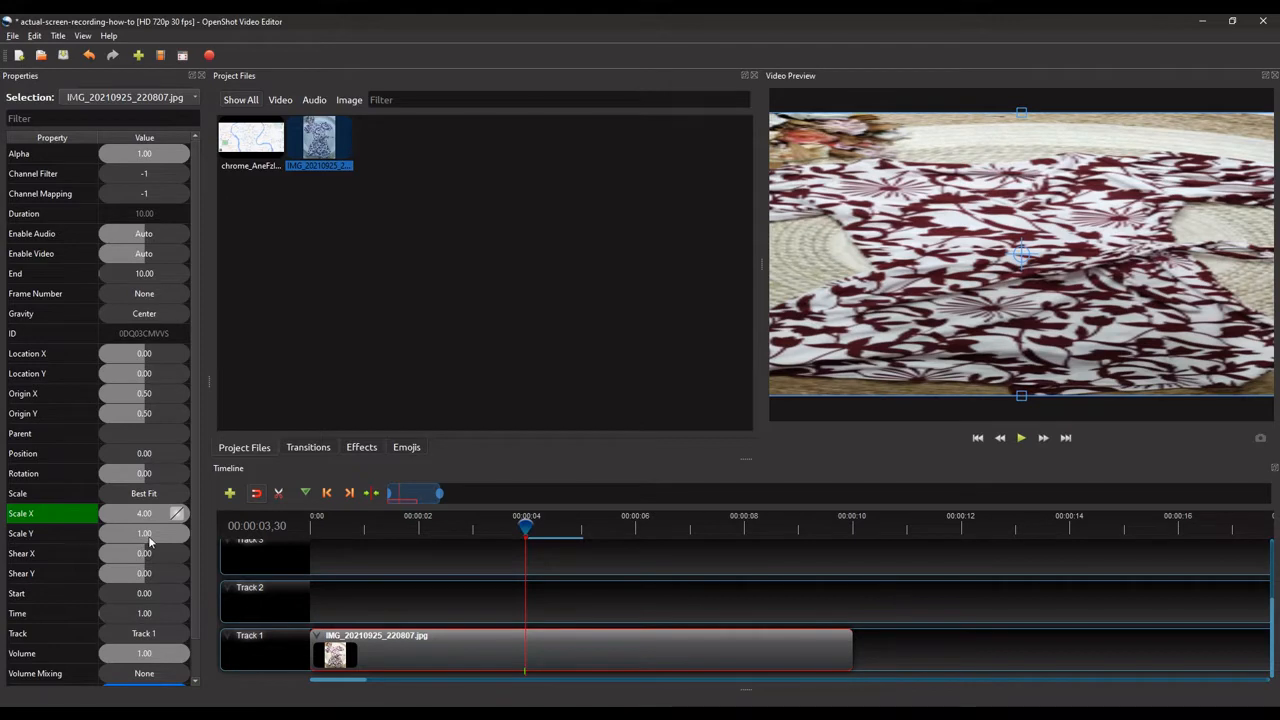
pyautogui.doubleClick(150, 537)
pyautogui.write('4')
pyautogui.press('Return')
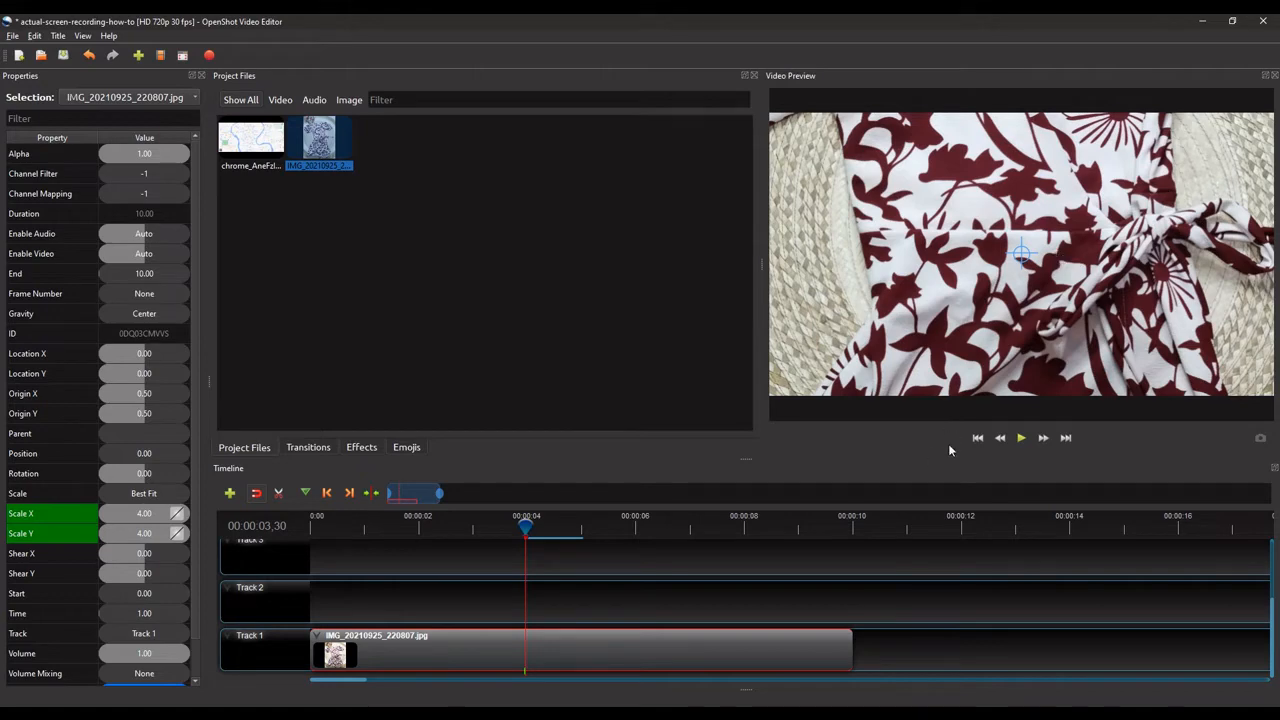
# Play the clip from the beginning to check the zoom effect, stopping just after four seconds
pyautogui.click(978, 438)
pyautogui.click(1022, 438)
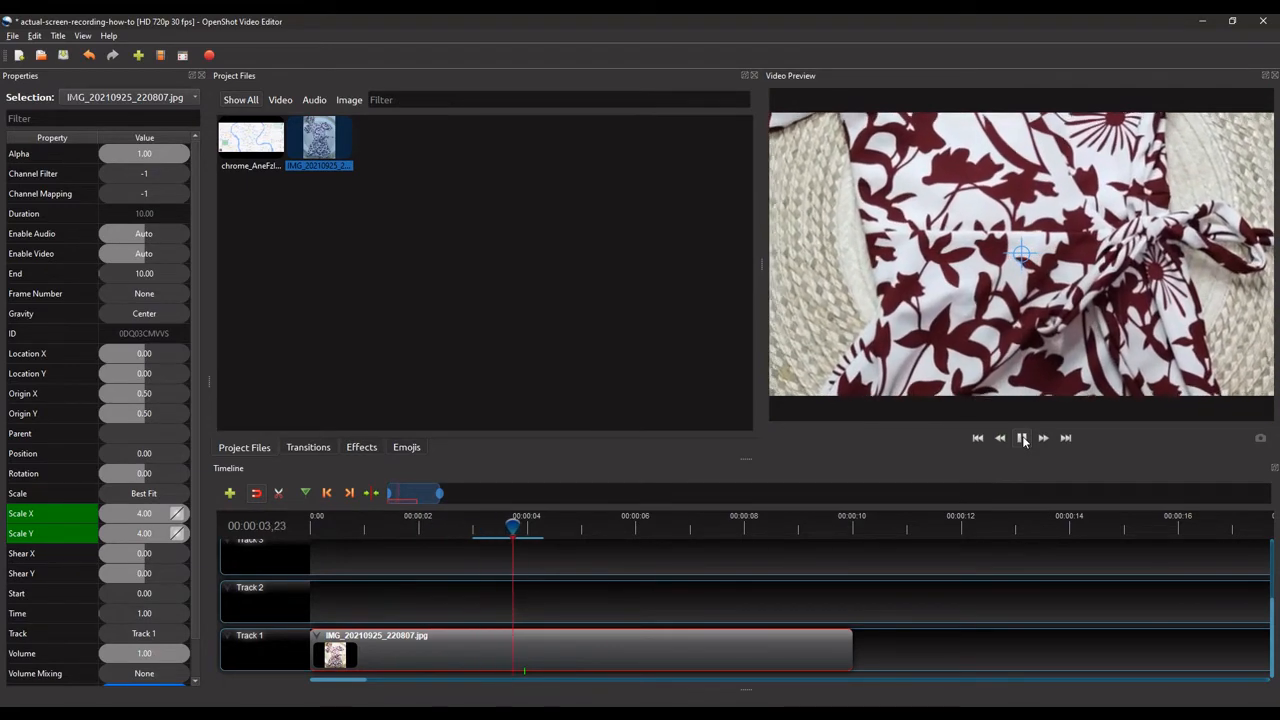
pyautogui.click(1022, 438)
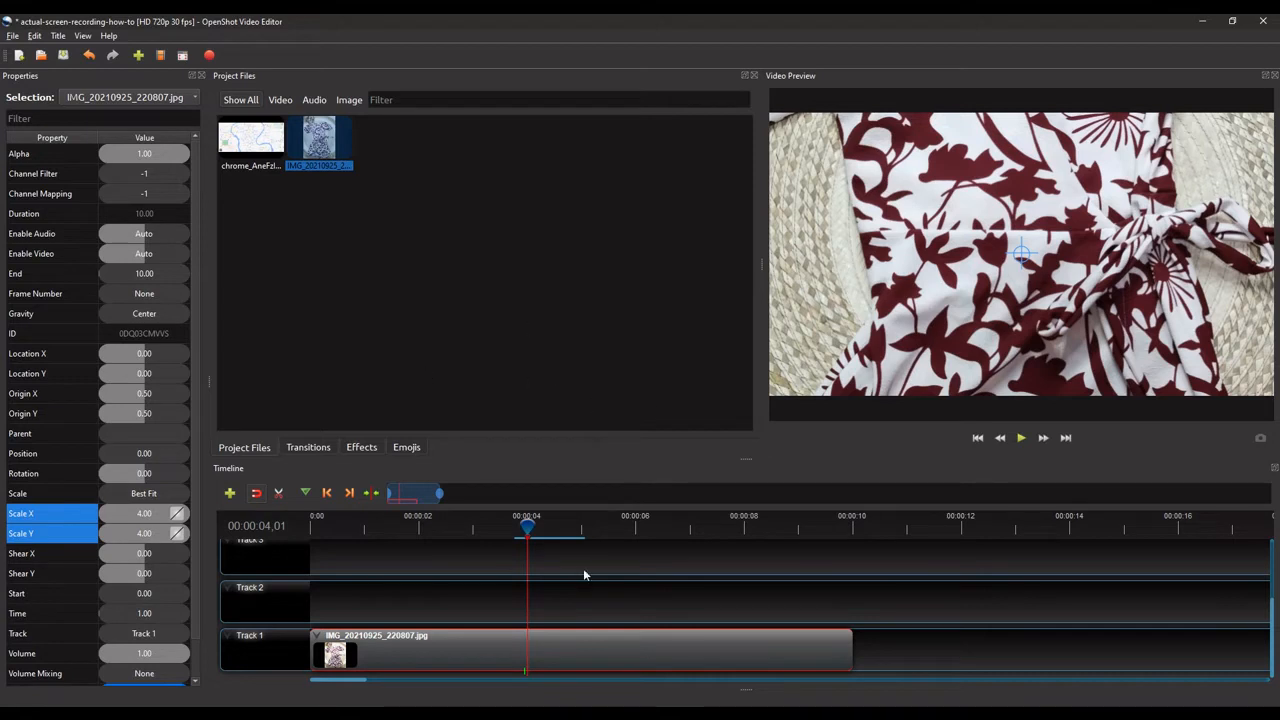
# At 00:00:03,30, try a Location X of -1 on the photo clip, and set it back to 0
pyautogui.click(523, 524)
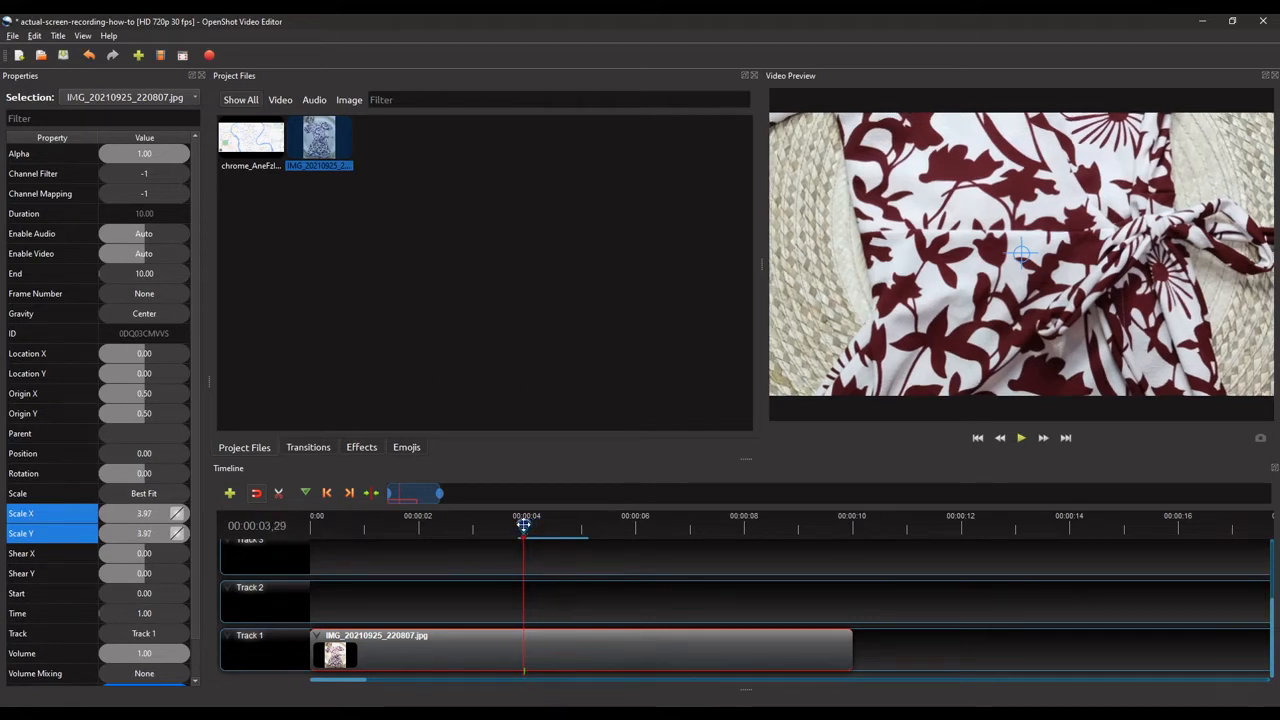
pyautogui.moveTo(523, 524); pyautogui.dragTo(525, 524)
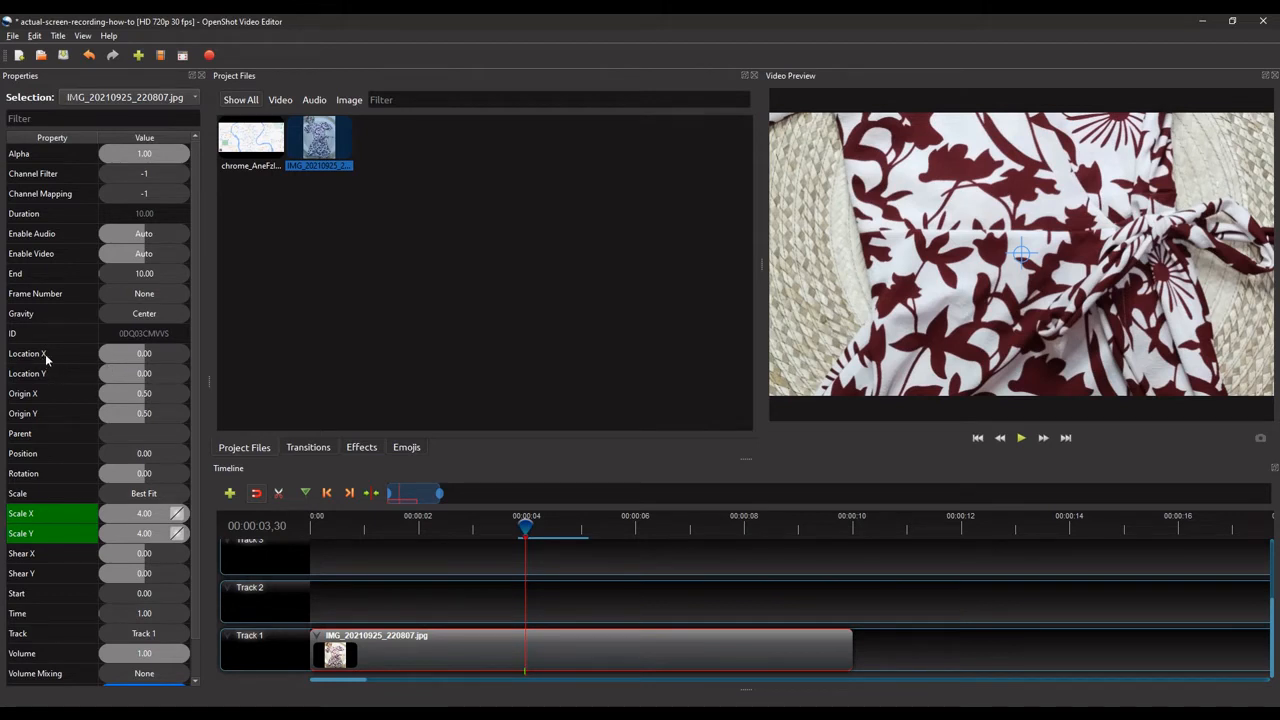
pyautogui.moveTo(46, 358); pyautogui.dragTo(38, 370)
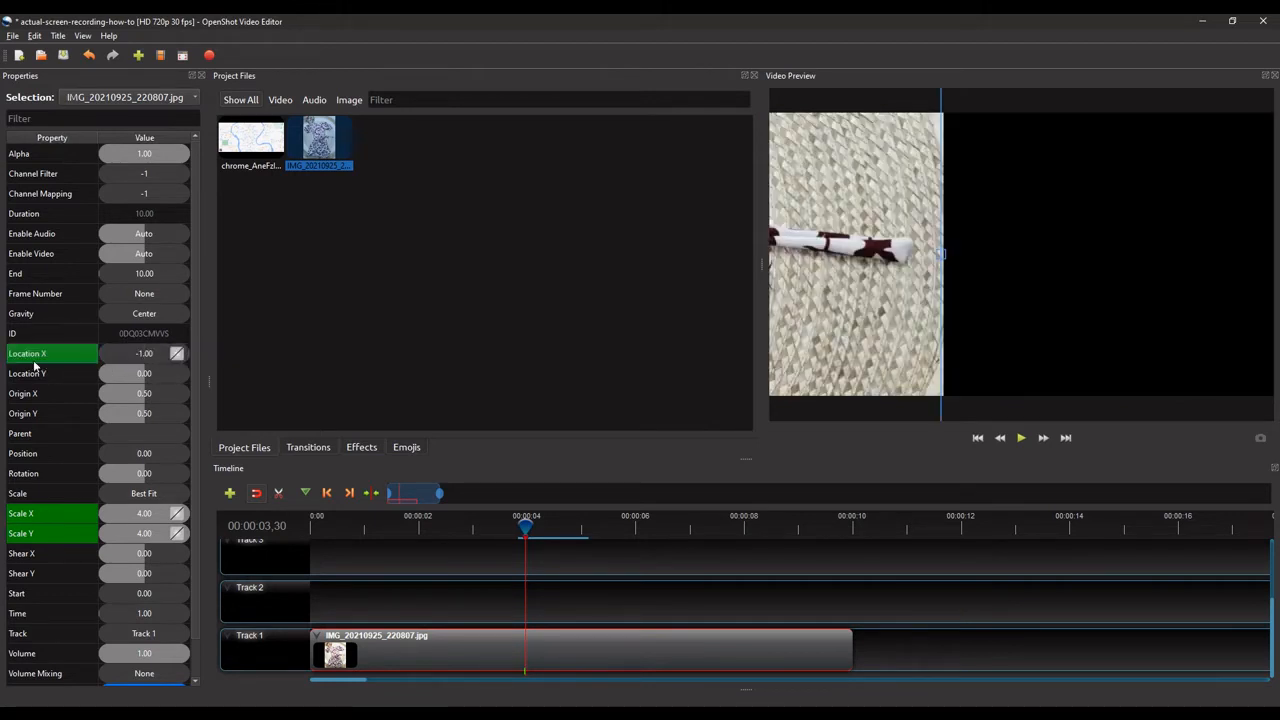
pyautogui.click(144, 358)
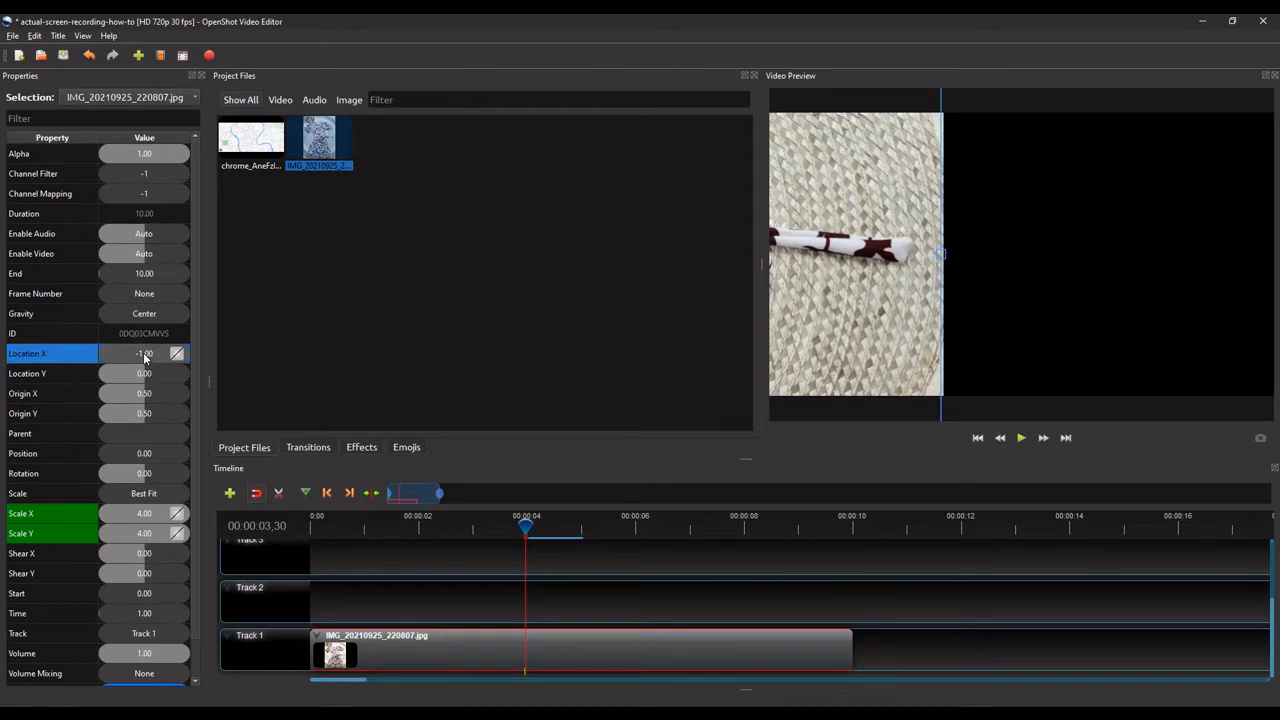
pyautogui.doubleClick(144, 355)
pyautogui.write('0')
pyautogui.press('Return')
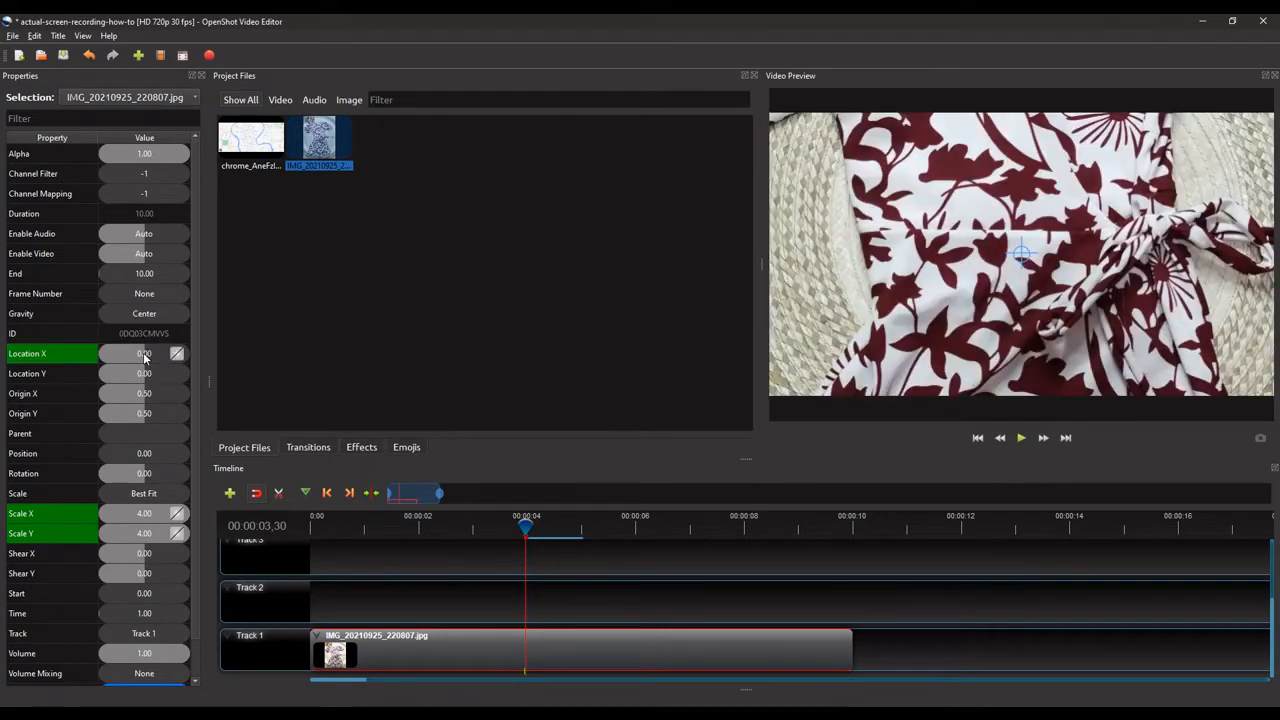
# Try Location Y values of -1 and 1 on the photo clip at 00:00:03,30
pyautogui.doubleClick(150, 375)
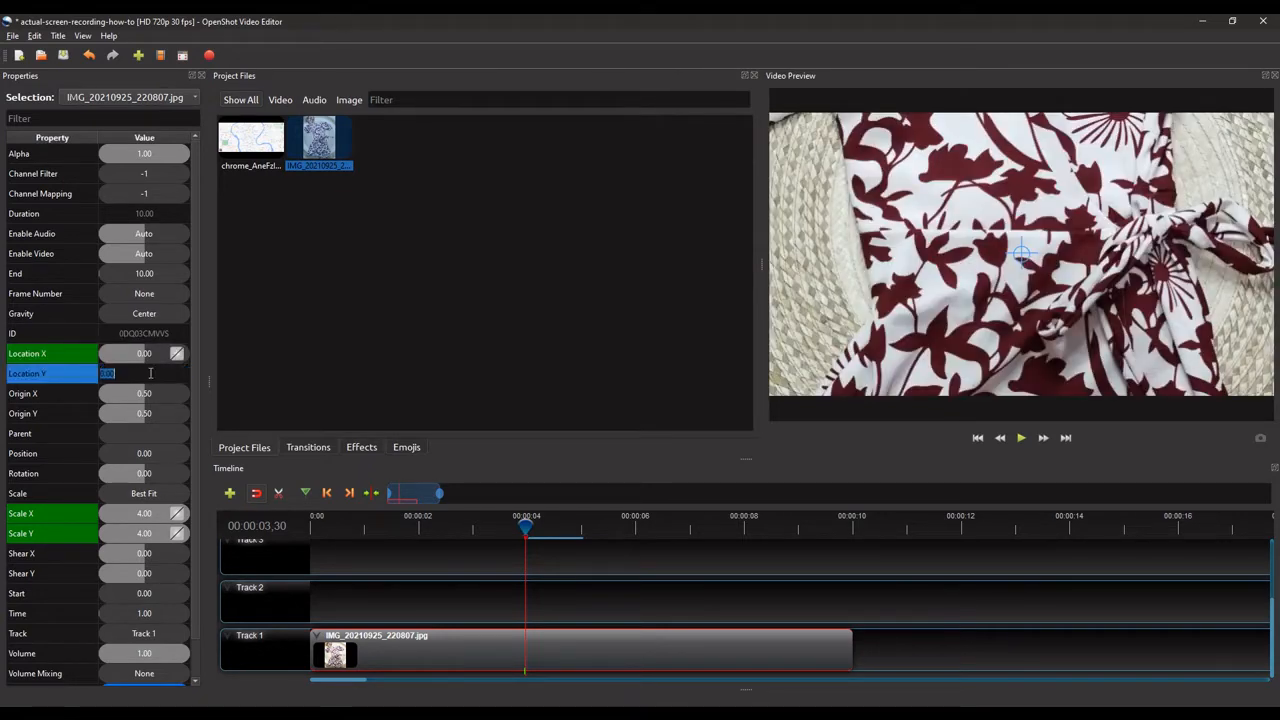
pyautogui.write('-1')
pyautogui.press('Return')
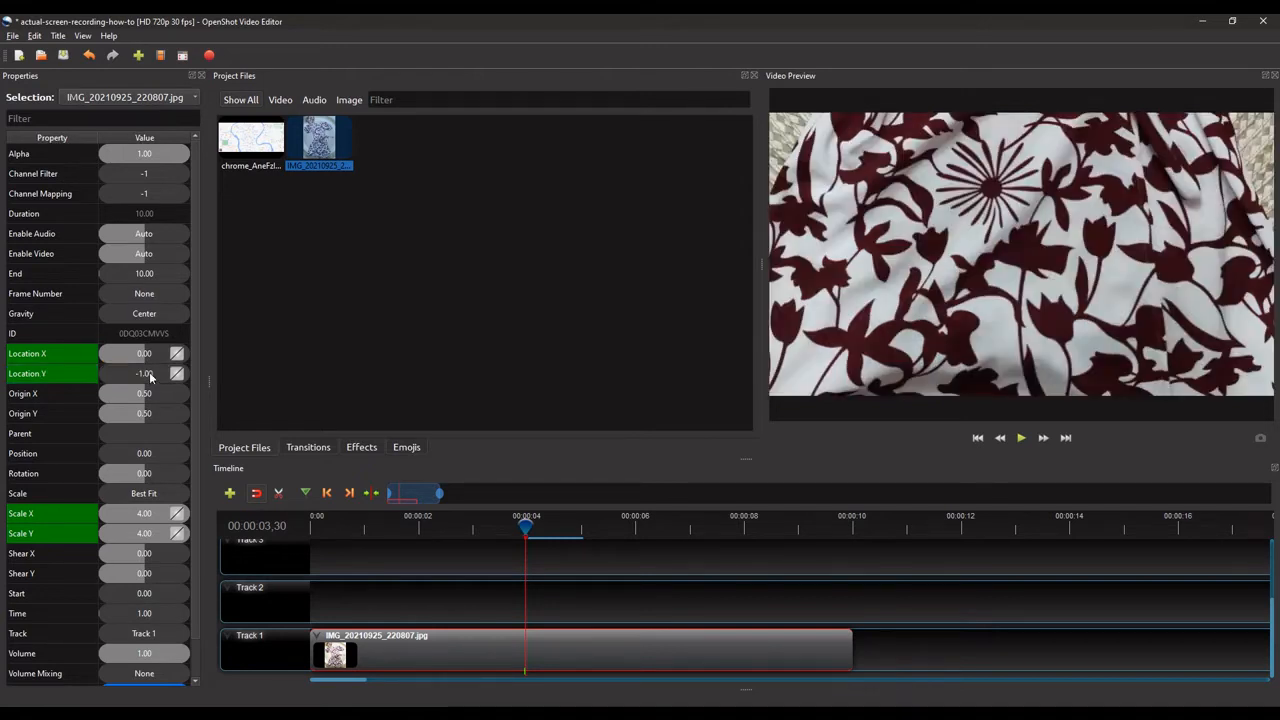
pyautogui.doubleClick(150, 375)
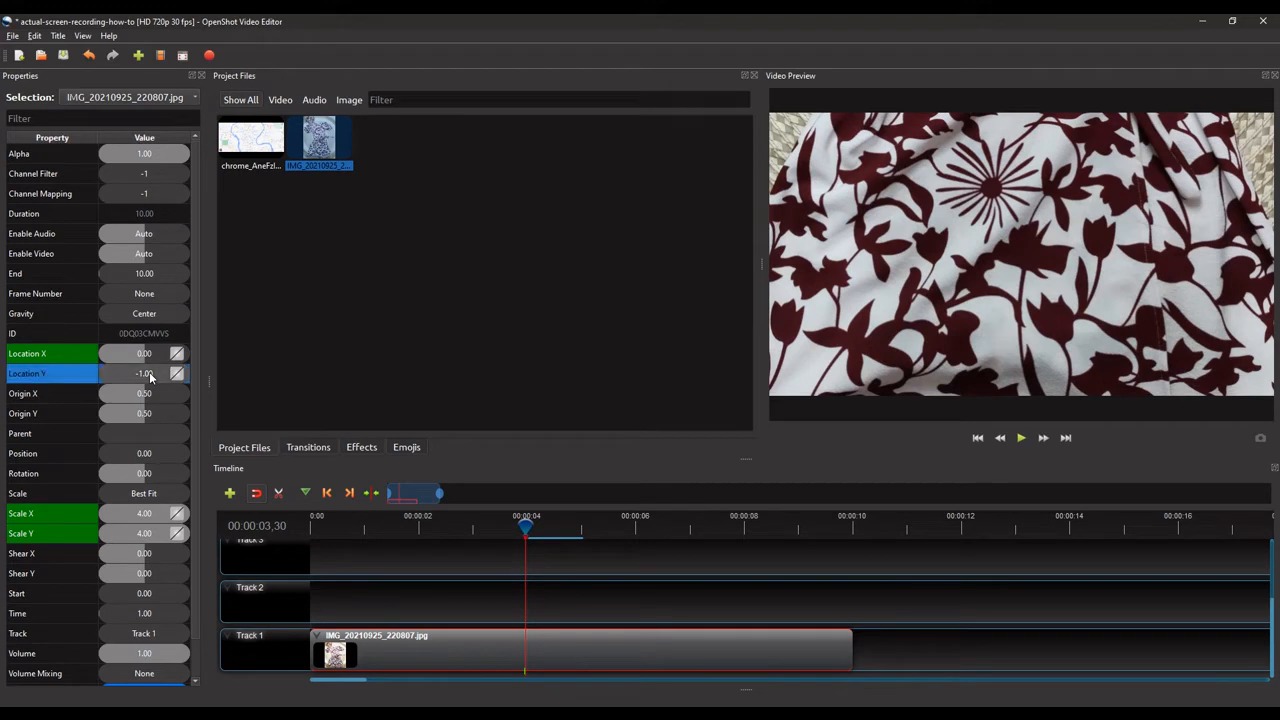
pyautogui.write('1')
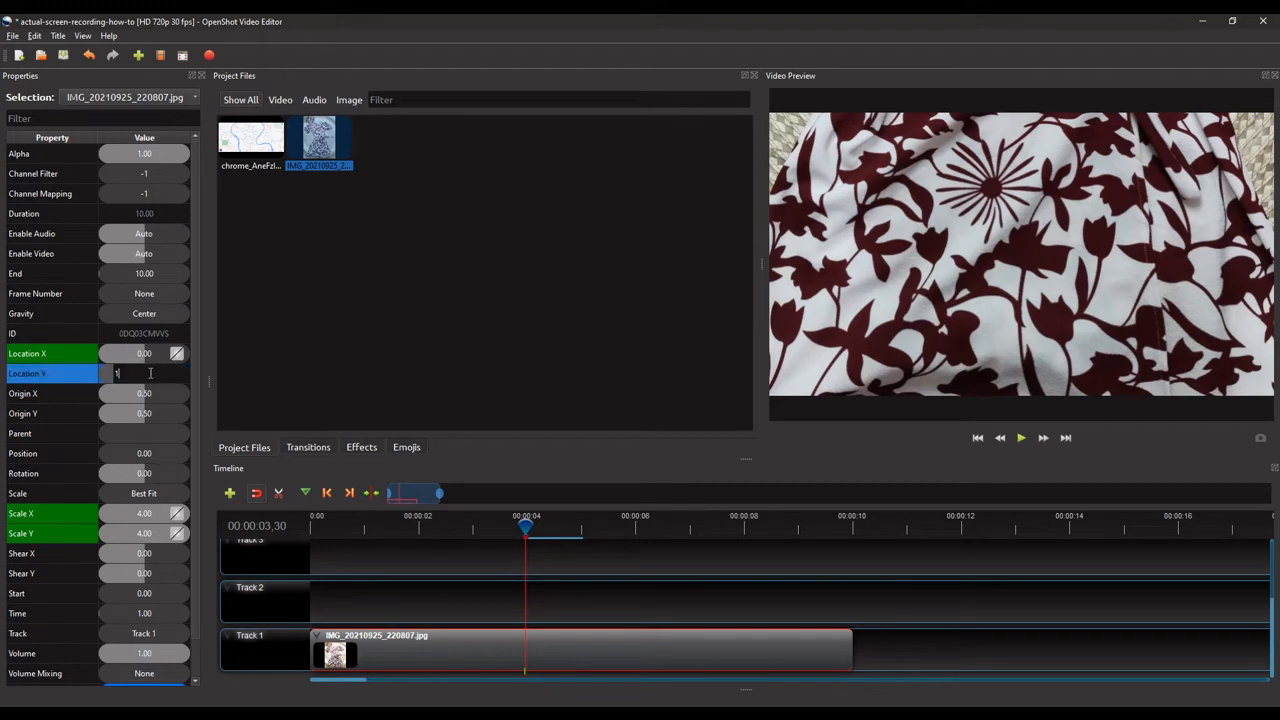
pyautogui.press('Return')
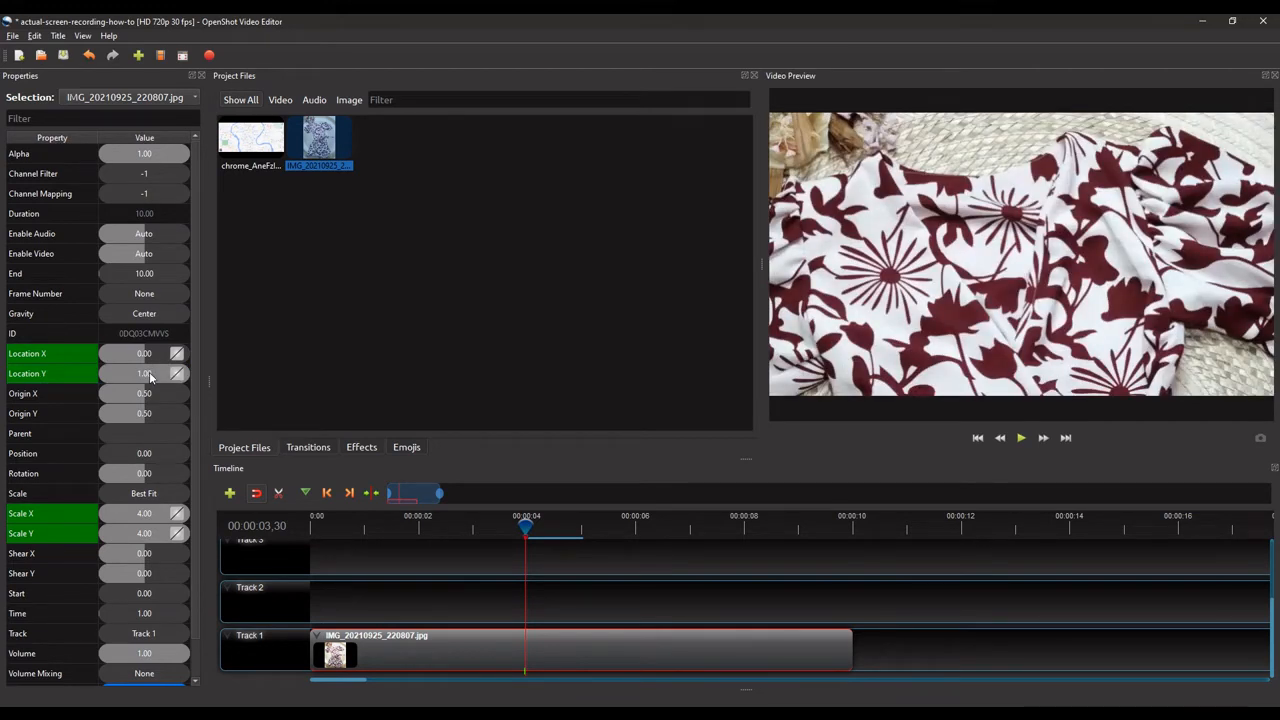
# Set the photo clip's Location Y to 0.8 so the zoom centres on the upper part of the dress
pyautogui.doubleClick(150, 375)
pyautogui.write('0.8')
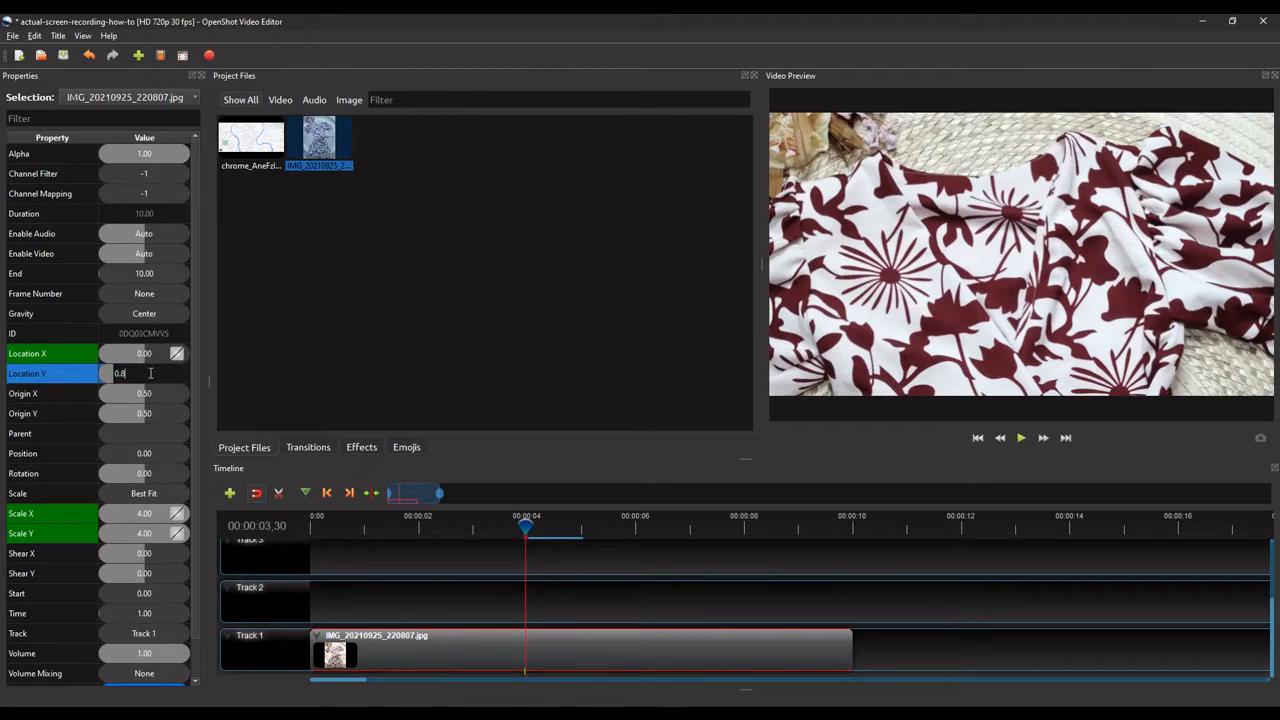
pyautogui.press('Return')
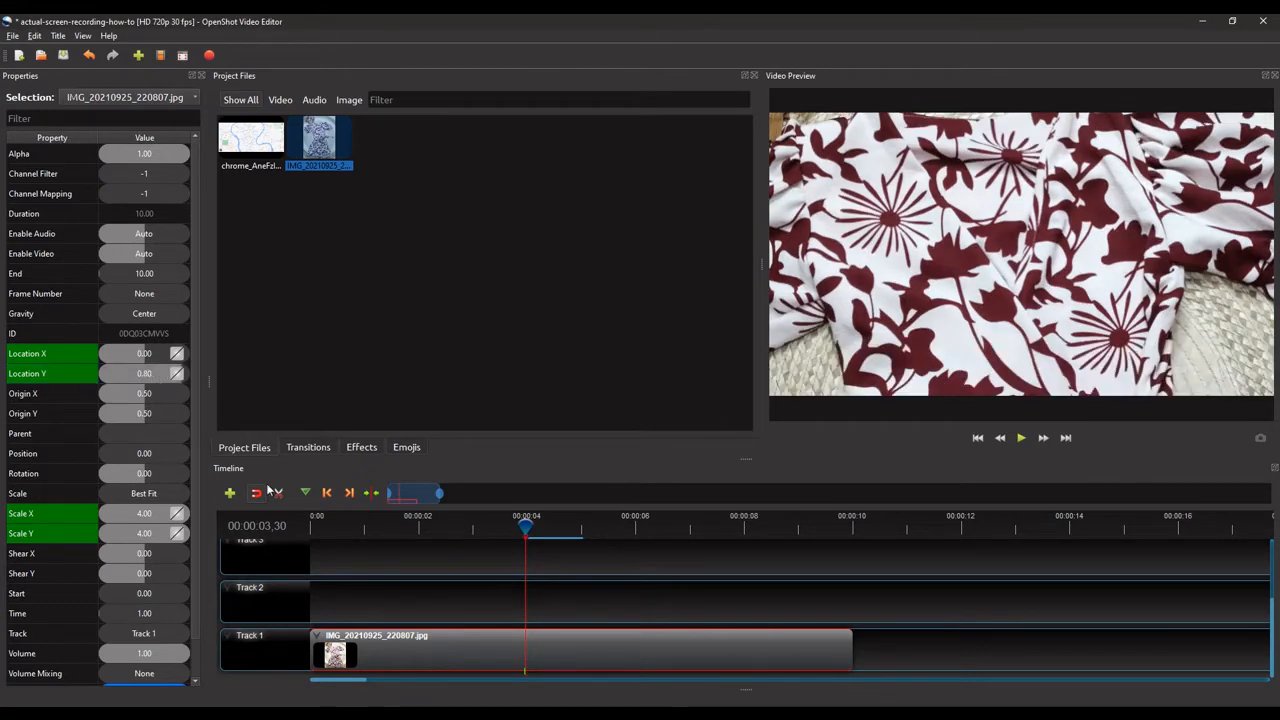
# Play the clip from the beginning to check the repositioned zoom, stopping at 00:00:06,05
pyautogui.click(977, 438)
pyautogui.click(1019, 438)
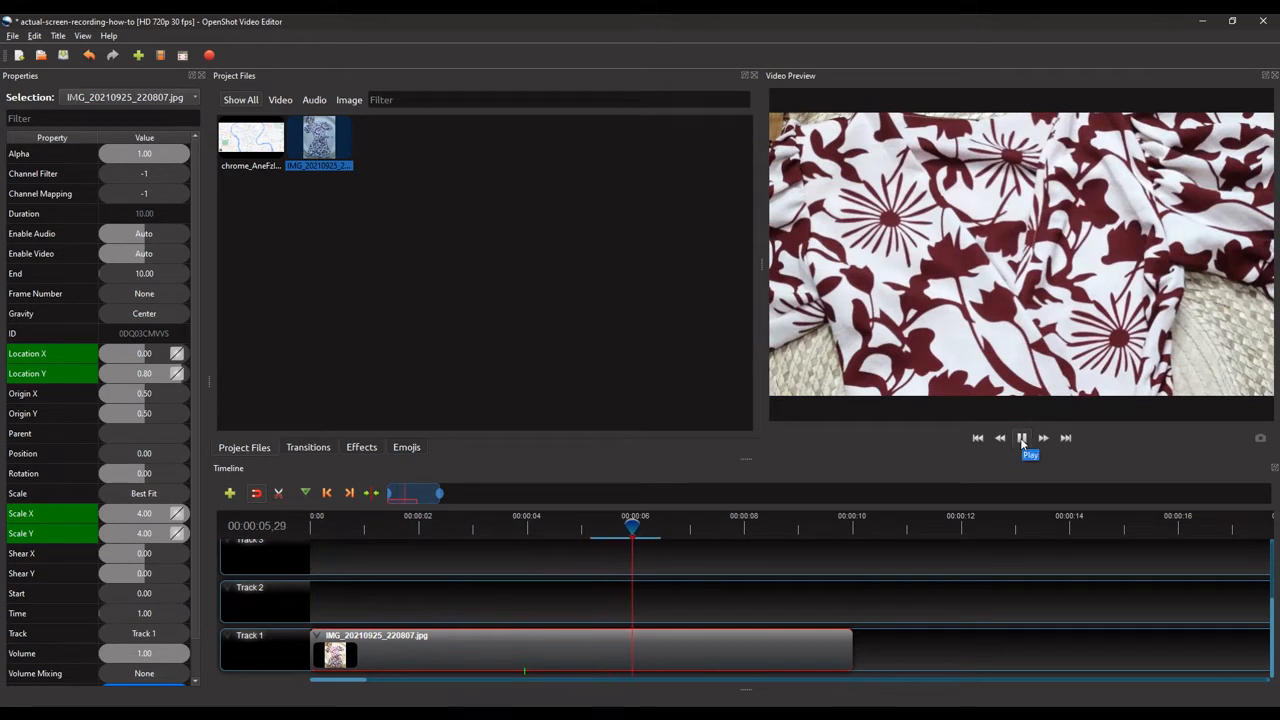
pyautogui.click(1021, 438)
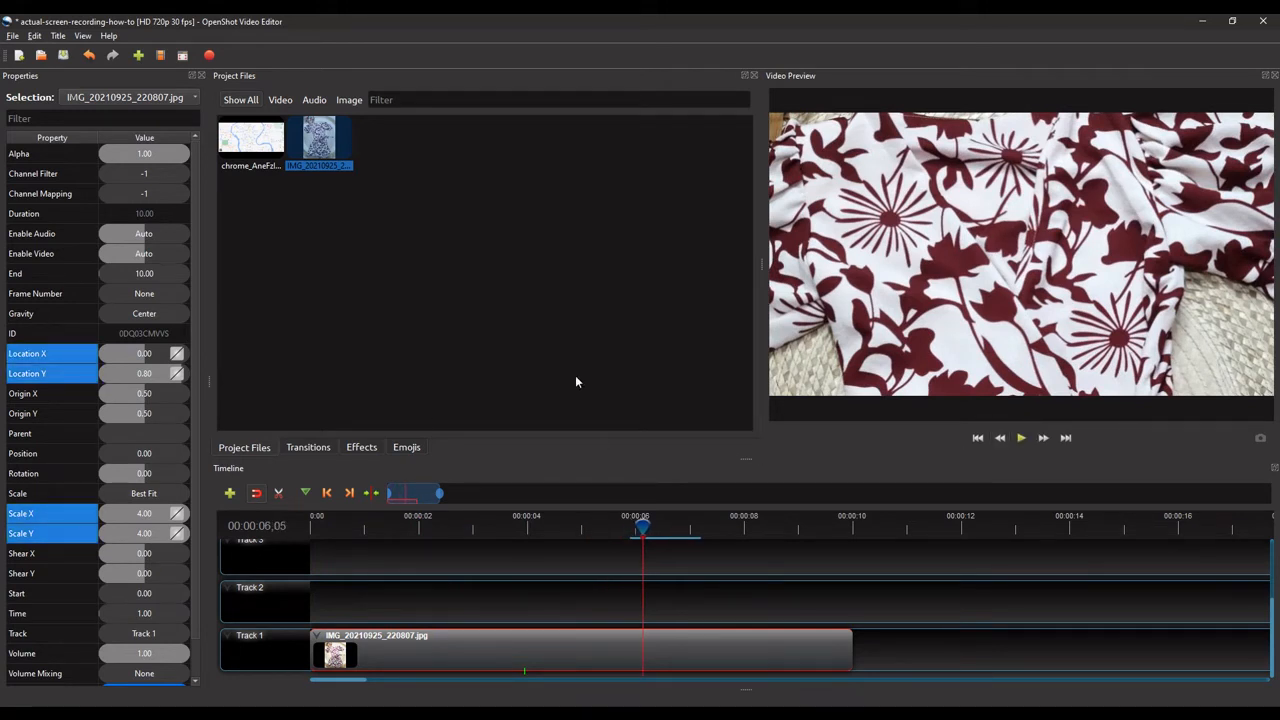
# Set the photo clip's Location X to -0.3 at 00:00:06,05
pyautogui.doubleClick(141, 354)
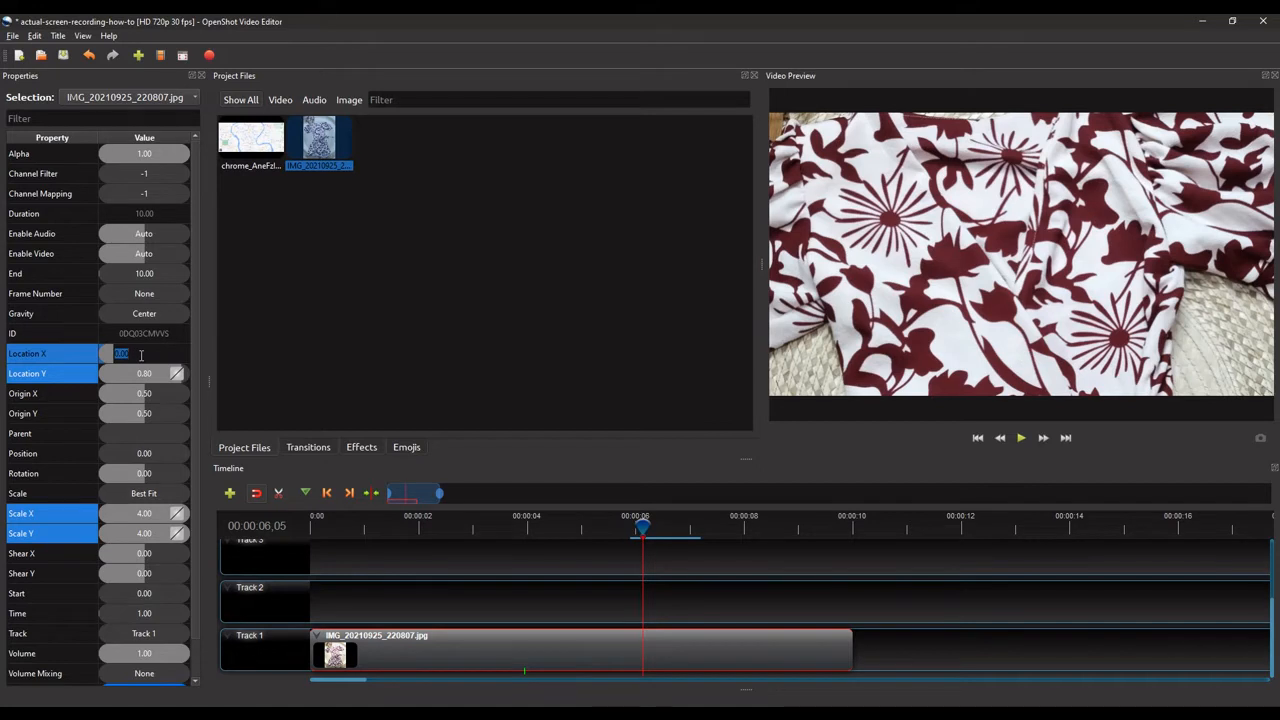
pyautogui.write('-0.3')
pyautogui.press('Return')
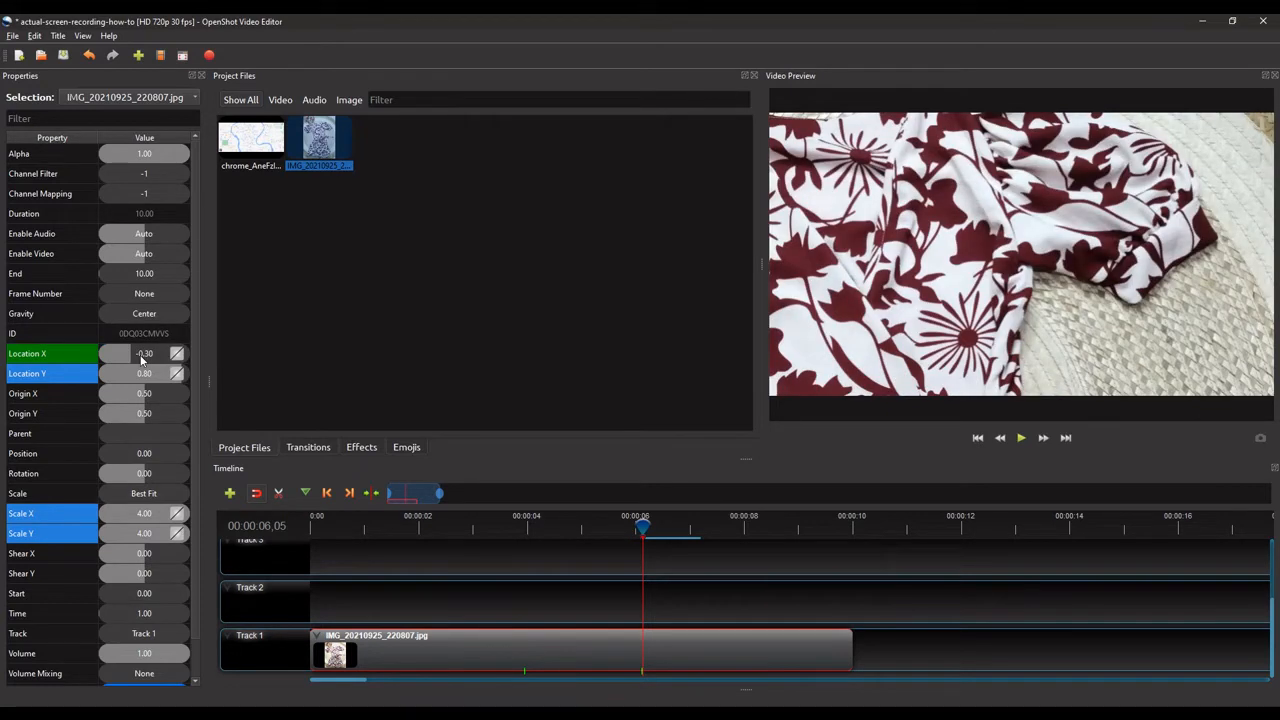
# Play the opening of the clip from the beginning to check its motion, stopping at 00:00:01,10
pyautogui.click(978, 438)
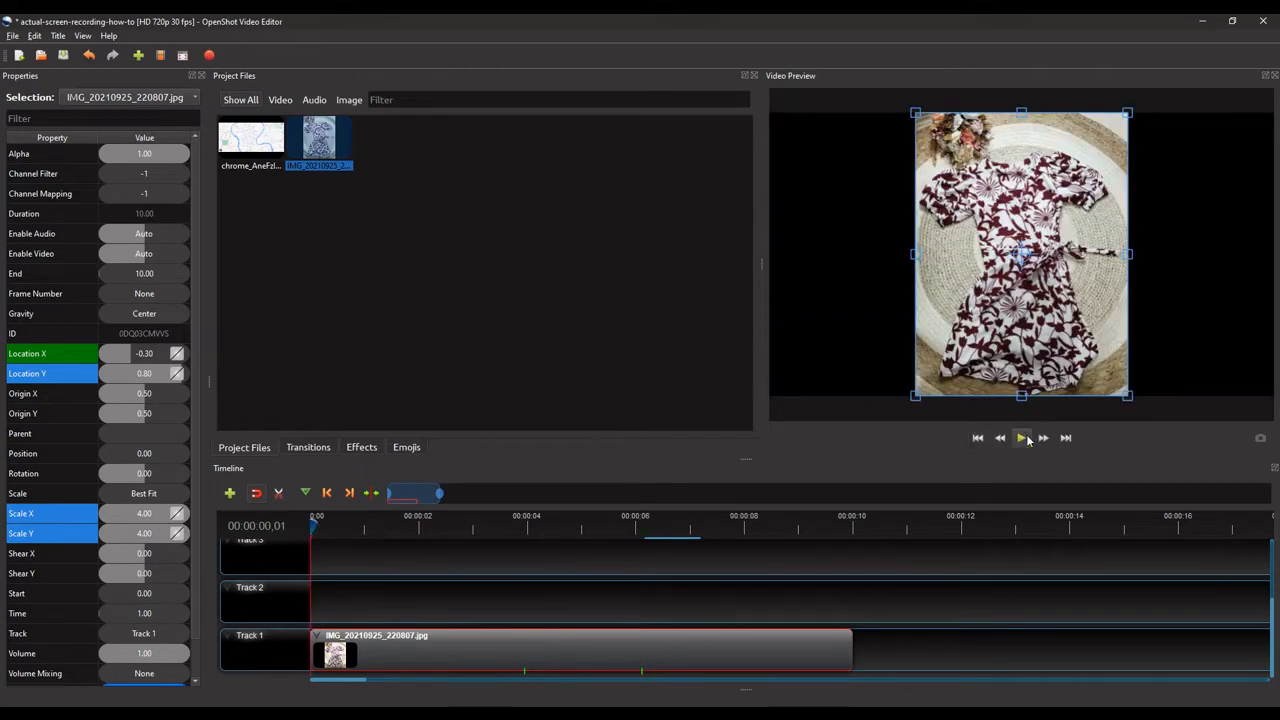
pyautogui.click(1021, 438)
pyautogui.click(1022, 438)
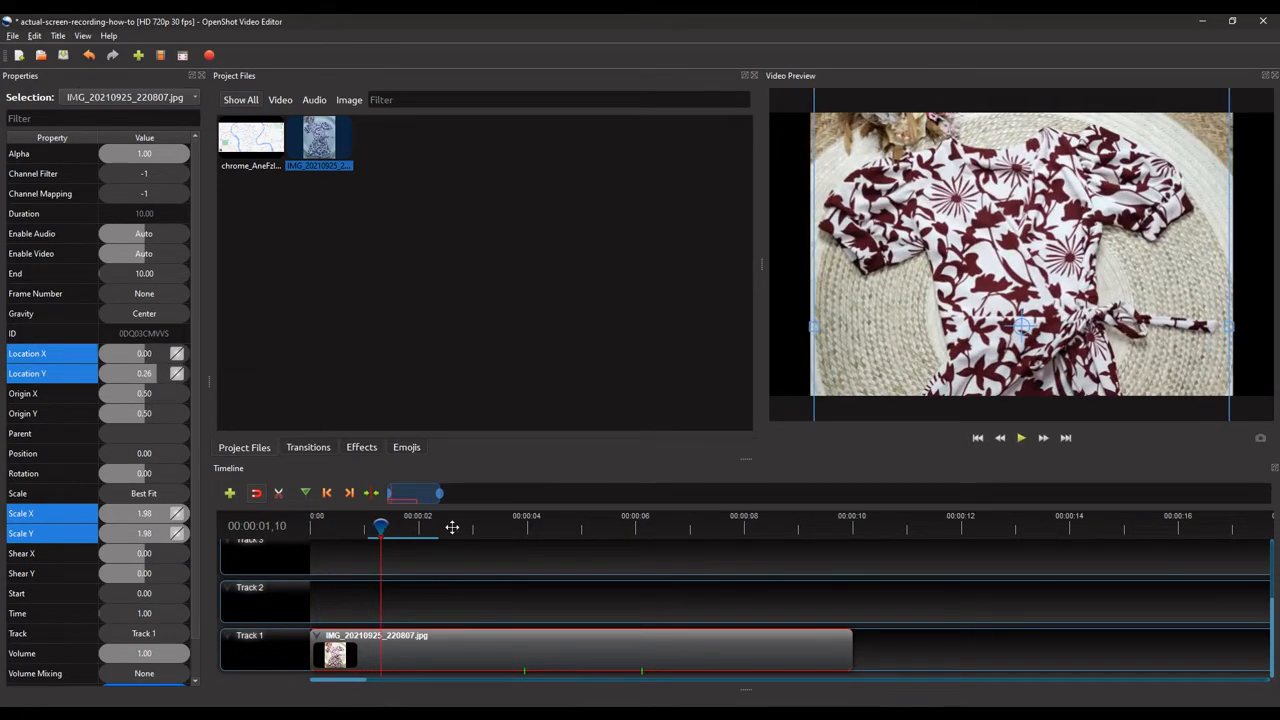
# Return the playhead to 00:00:06,05 and set the photo clip's Location X back to 0
pyautogui.click(517, 522)
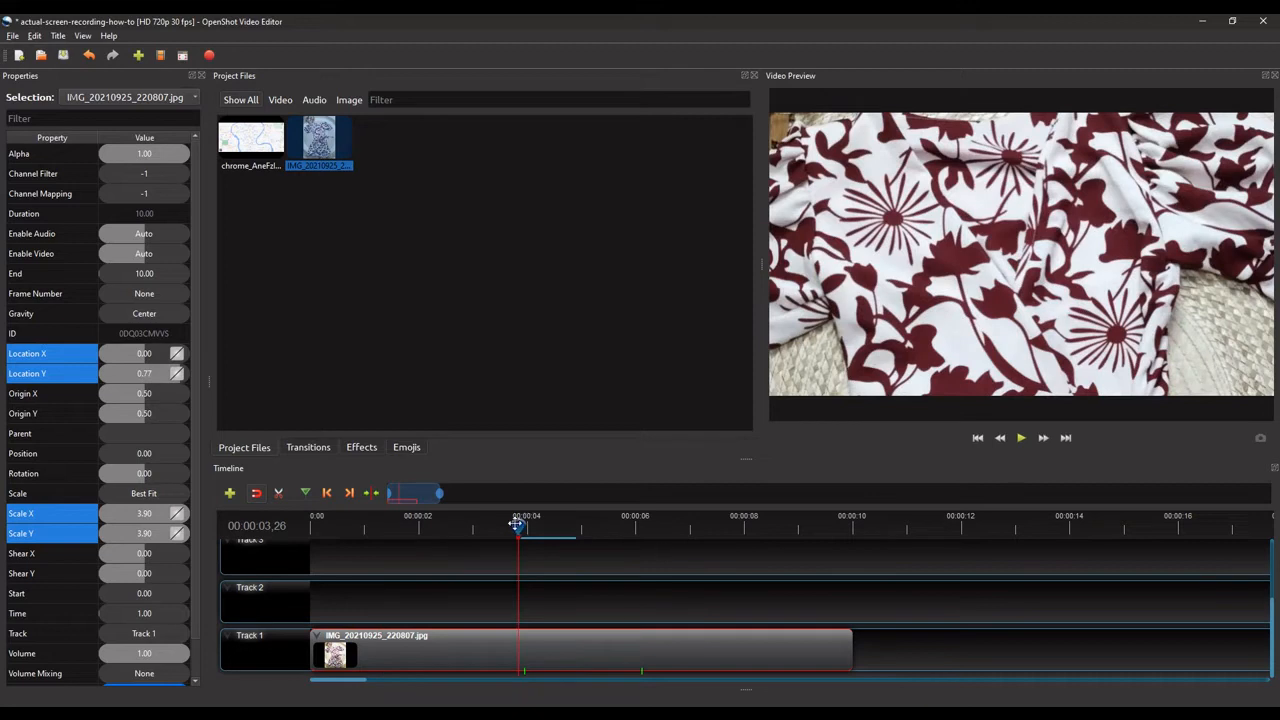
pyautogui.moveTo(518, 525); pyautogui.dragTo(642, 534)
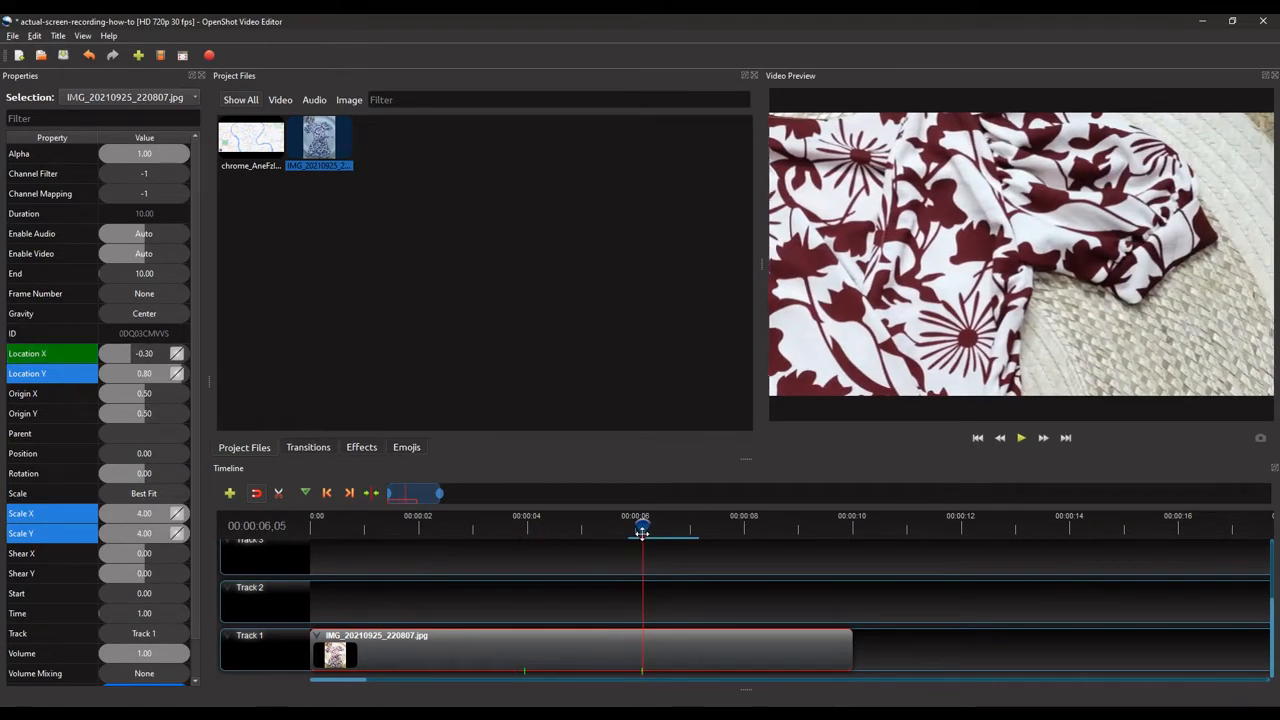
pyautogui.doubleClick(146, 353)
pyautogui.press('BackSpace')
pyautogui.write('0')
pyautogui.press('Return')
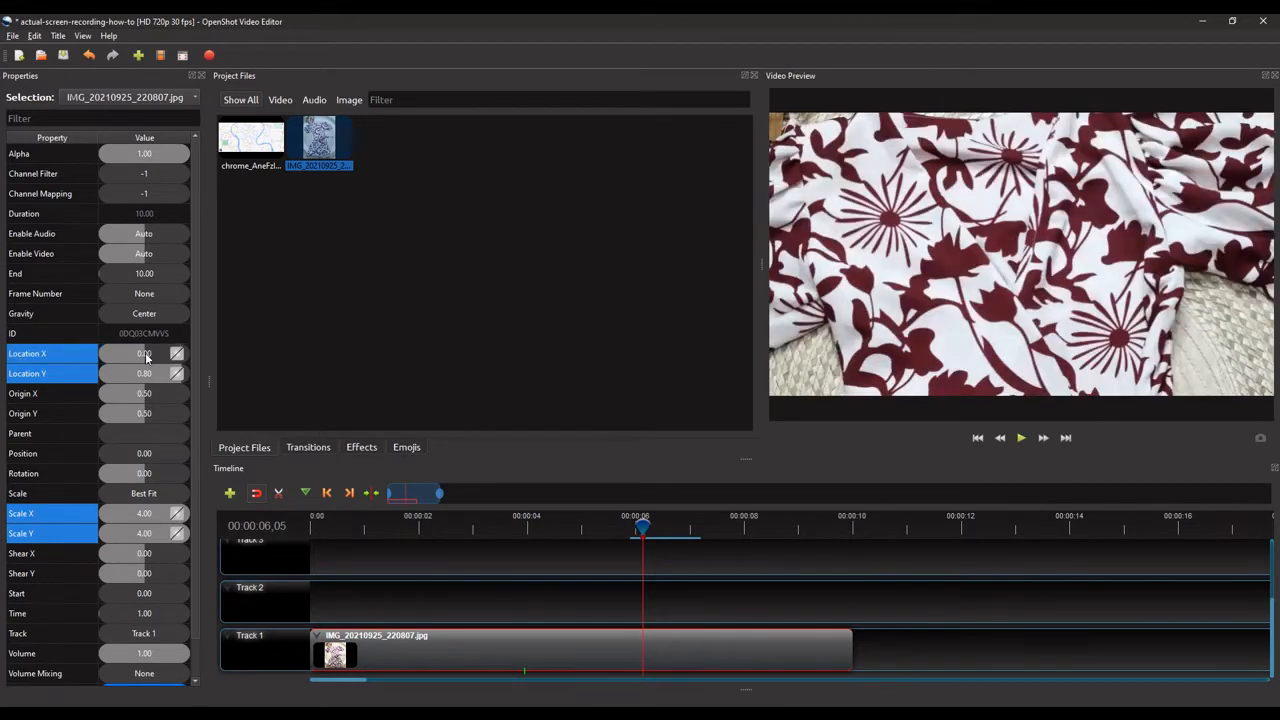
# Move the playhead to 00:00:03,30 and set the photo clip's Location X to -0.3
pyautogui.click(524, 523)
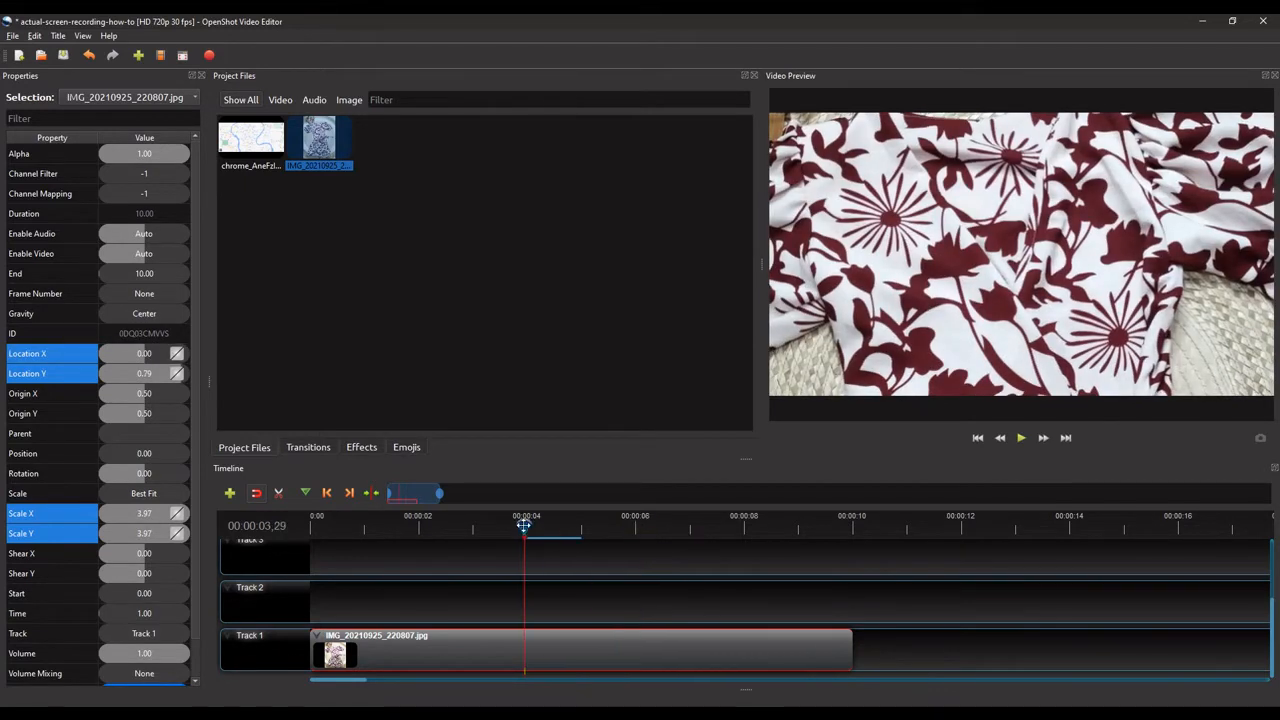
pyautogui.moveTo(524, 523); pyautogui.dragTo(525, 523)
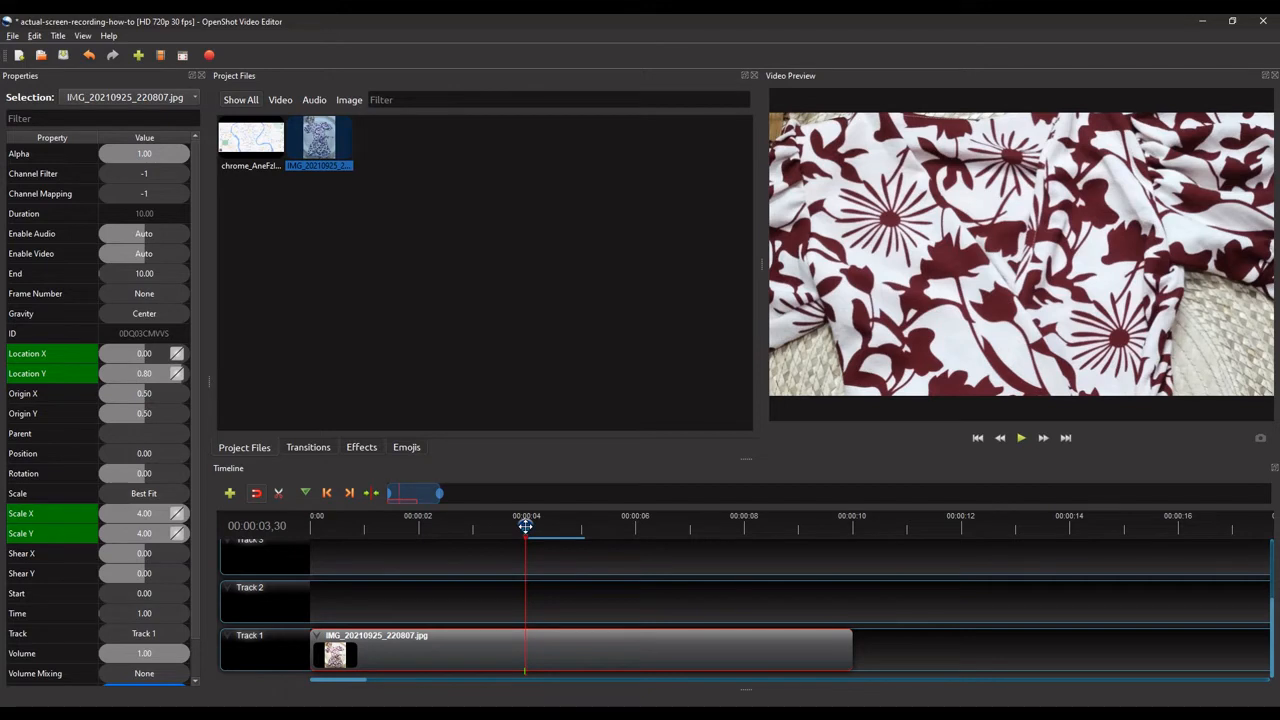
pyautogui.click(156, 354)
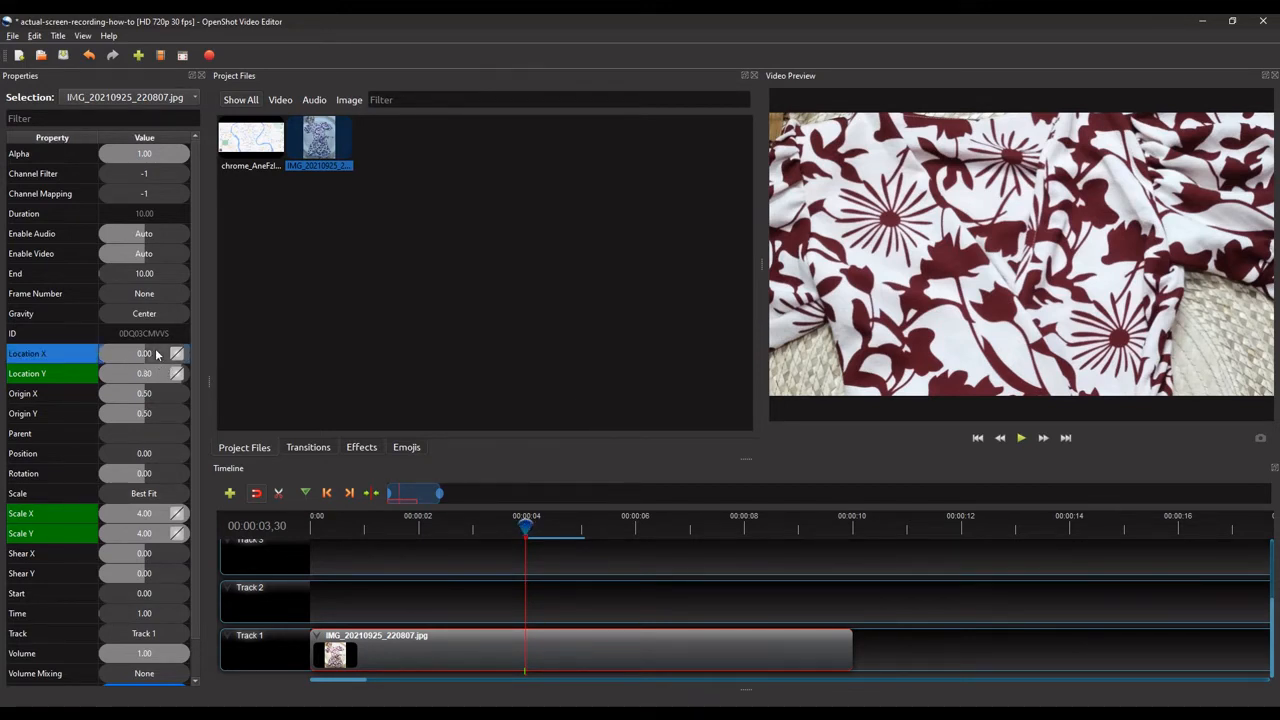
pyautogui.doubleClick(156, 354)
pyautogui.write('0.3')
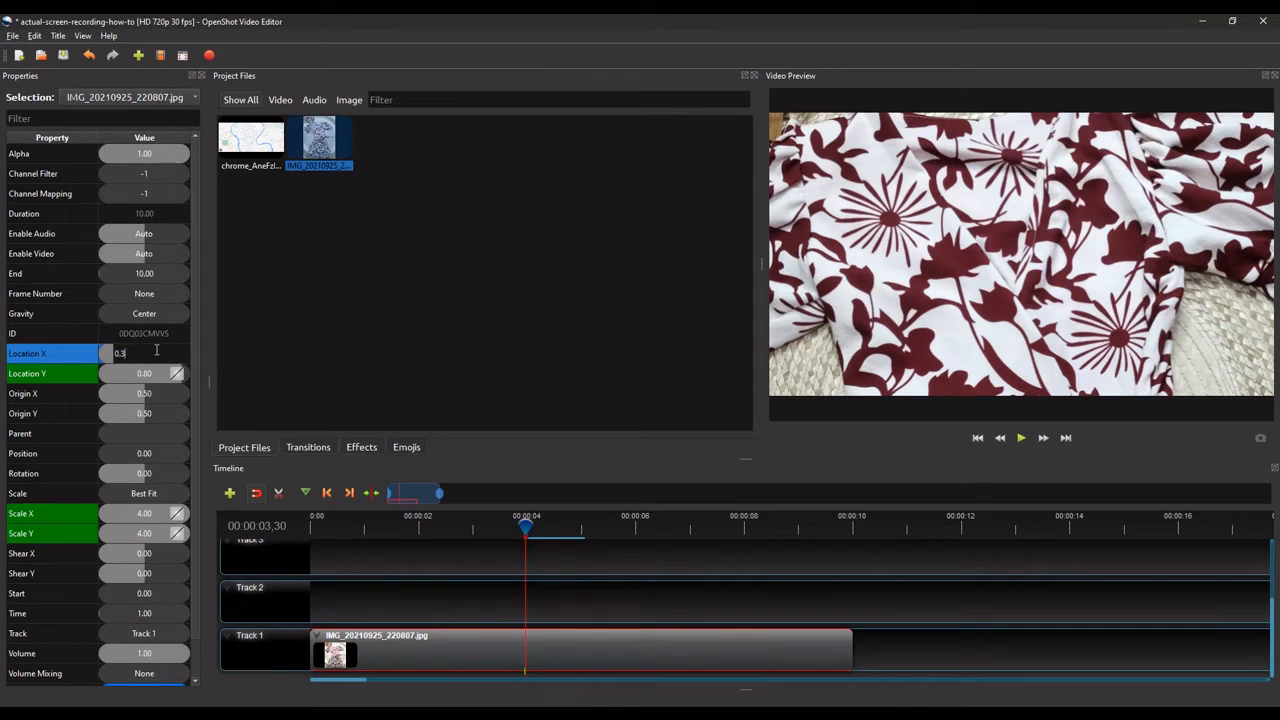
pyautogui.press('BackSpace')
pyautogui.press('BackSpace')
pyautogui.press('BackSpace')
pyautogui.write('-0.3')
pyautogui.press('Return')
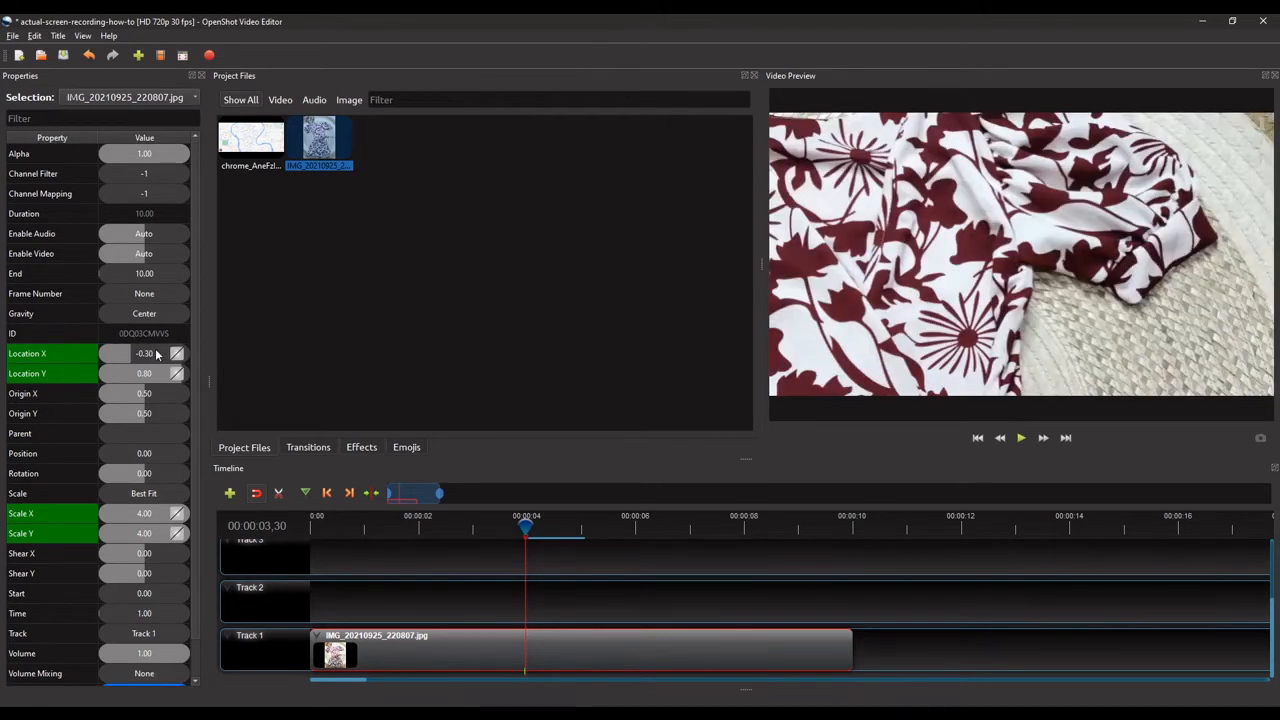
# Play the clip from the beginning to check the zoom with its sideways shift, stopping at 00:00:04,26
pyautogui.click(976, 437)
pyautogui.click(1021, 437)
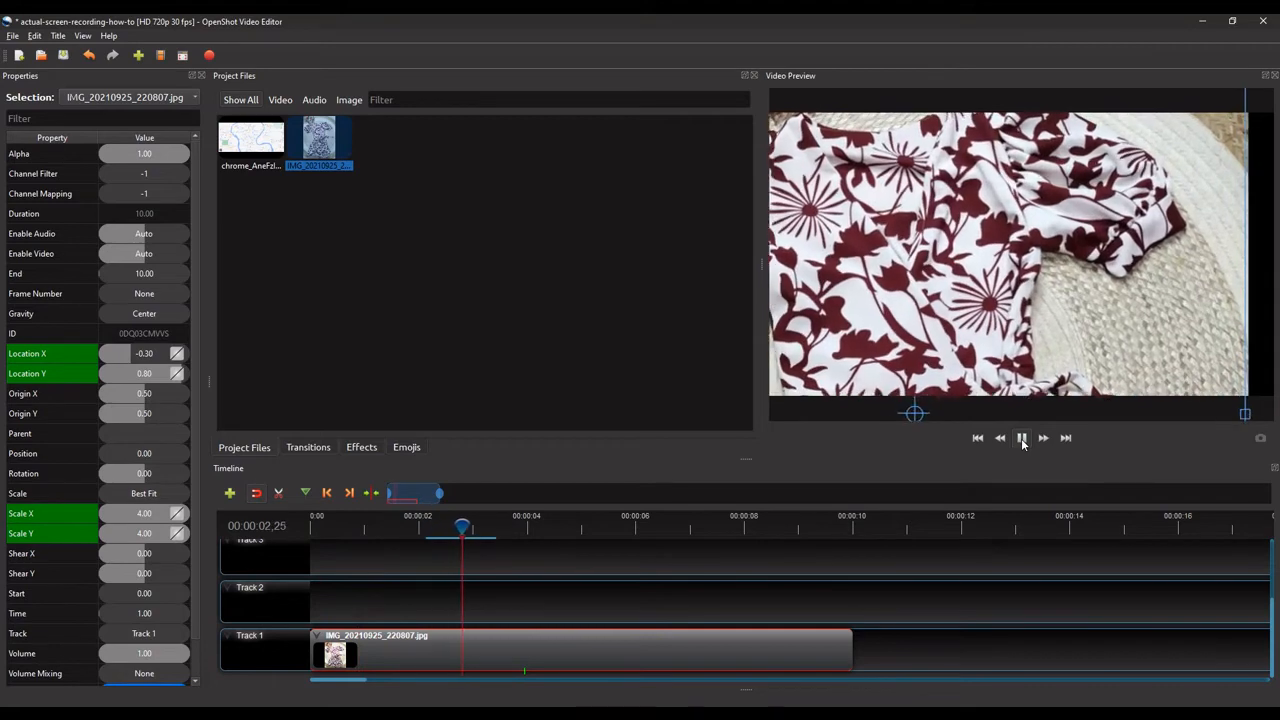
pyautogui.click(1021, 439)
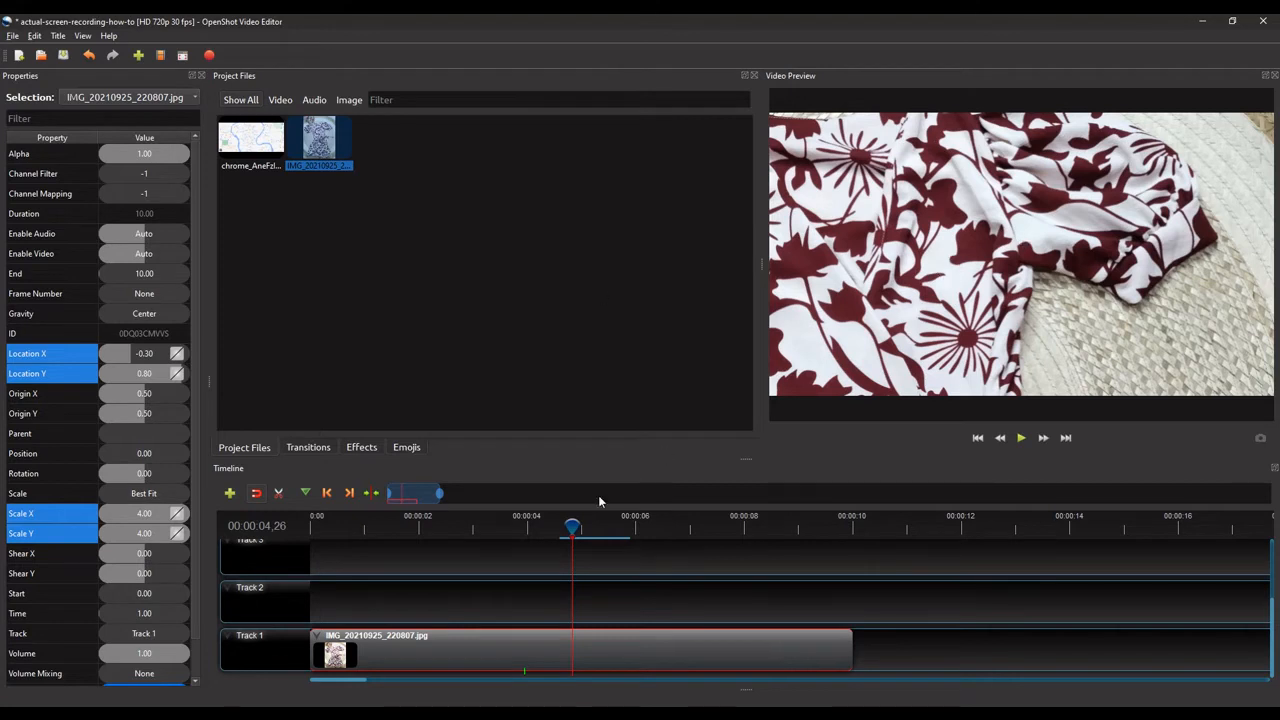
# Move the playhead to 00:00:03,17 and set the photo clip's Location X and Location Y to 0
pyautogui.moveTo(574, 525); pyautogui.dragTo(523, 525)
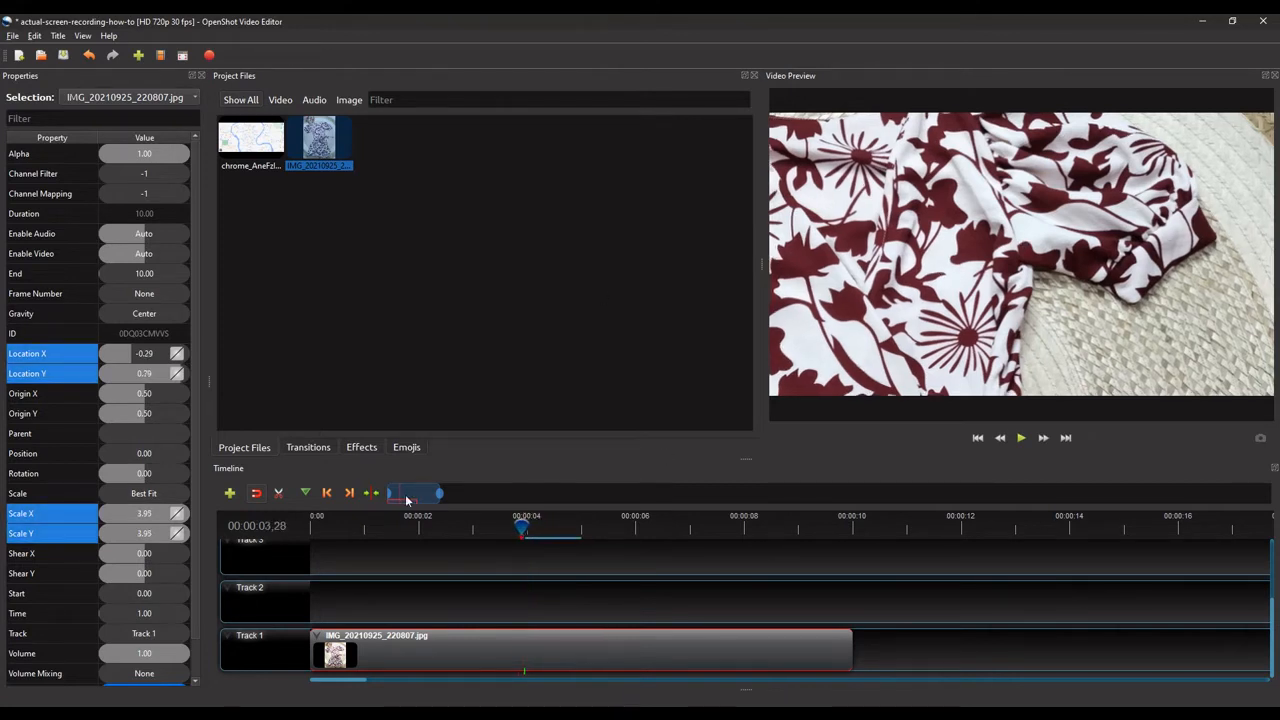
pyautogui.moveTo(398, 526); pyautogui.dragTo(524, 527)
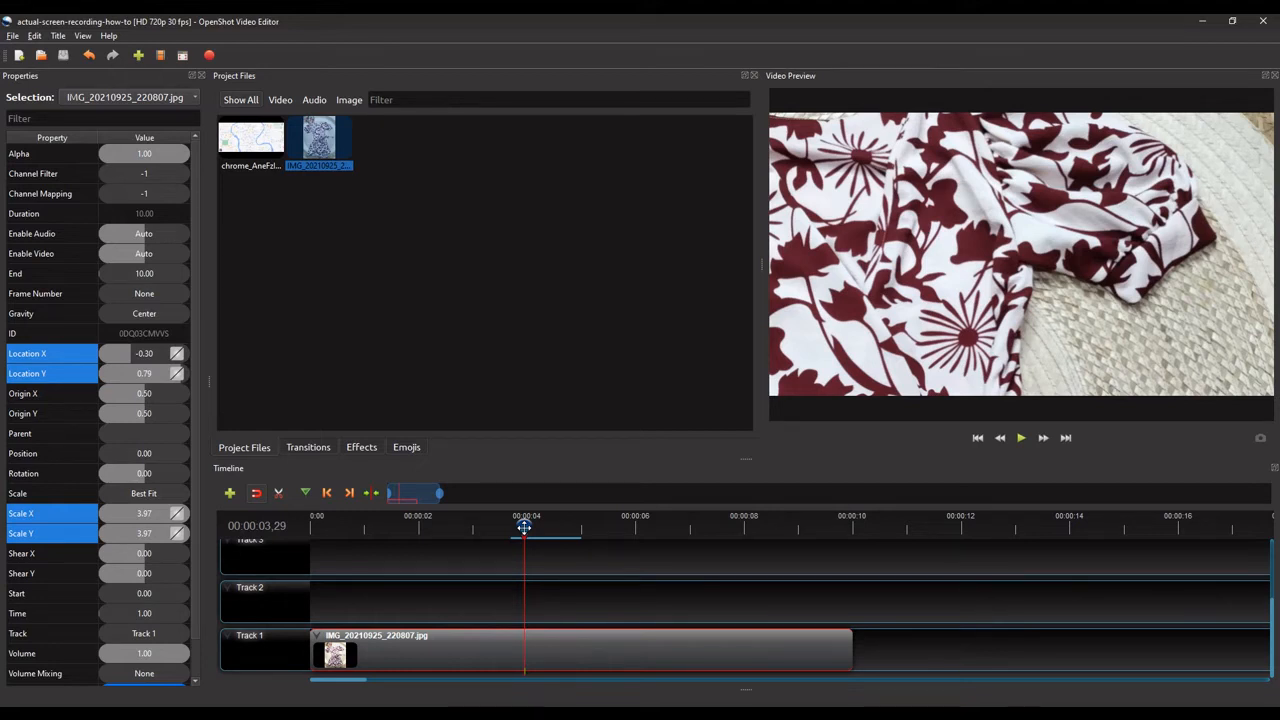
pyautogui.moveTo(524, 527)
pyautogui.mouseDown()
pyautogui.moveTo(464, 524)
pyautogui.moveTo(499, 524)
pyautogui.mouseUp()
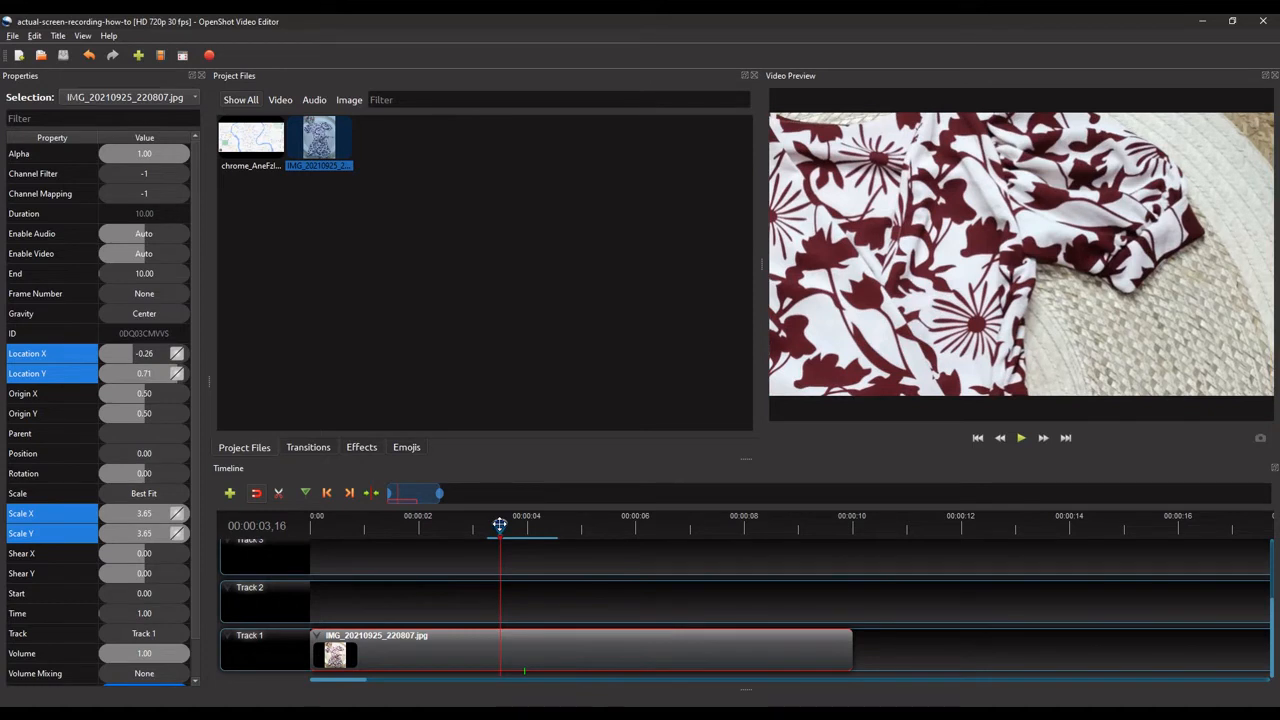
pyautogui.rightClick(502, 526)
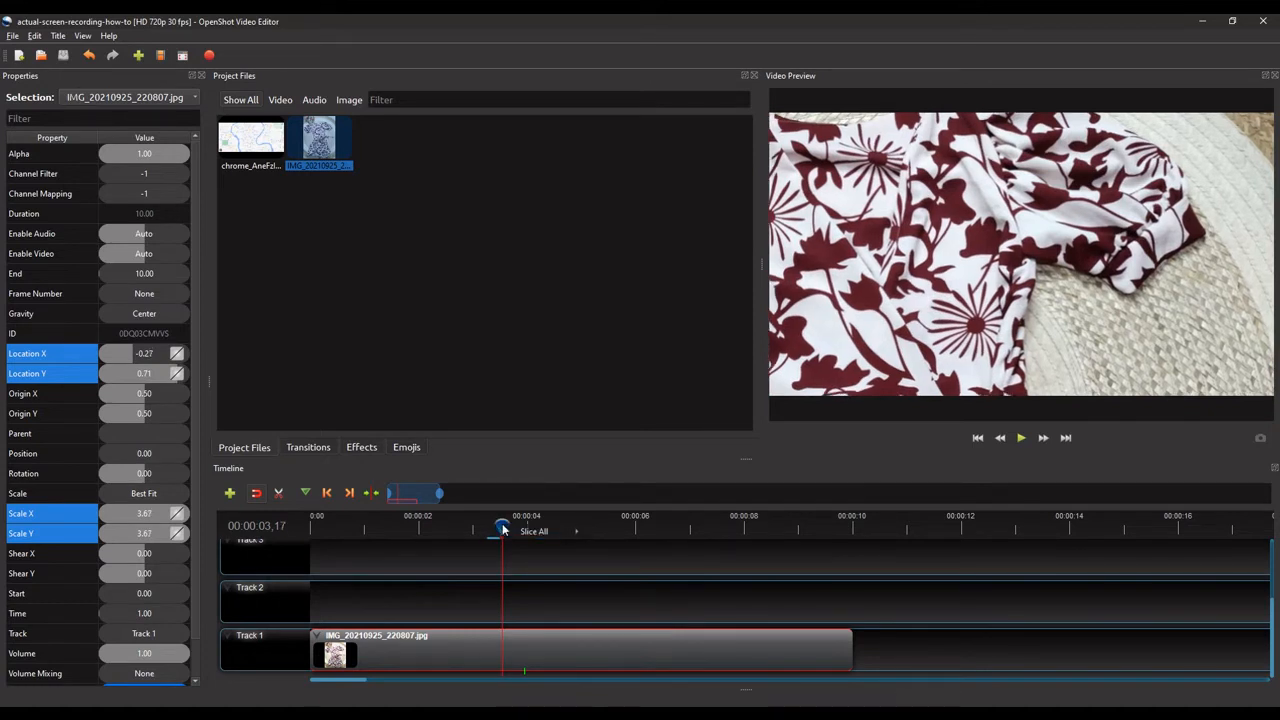
pyautogui.click(502, 524)
pyautogui.doubleClick(146, 356)
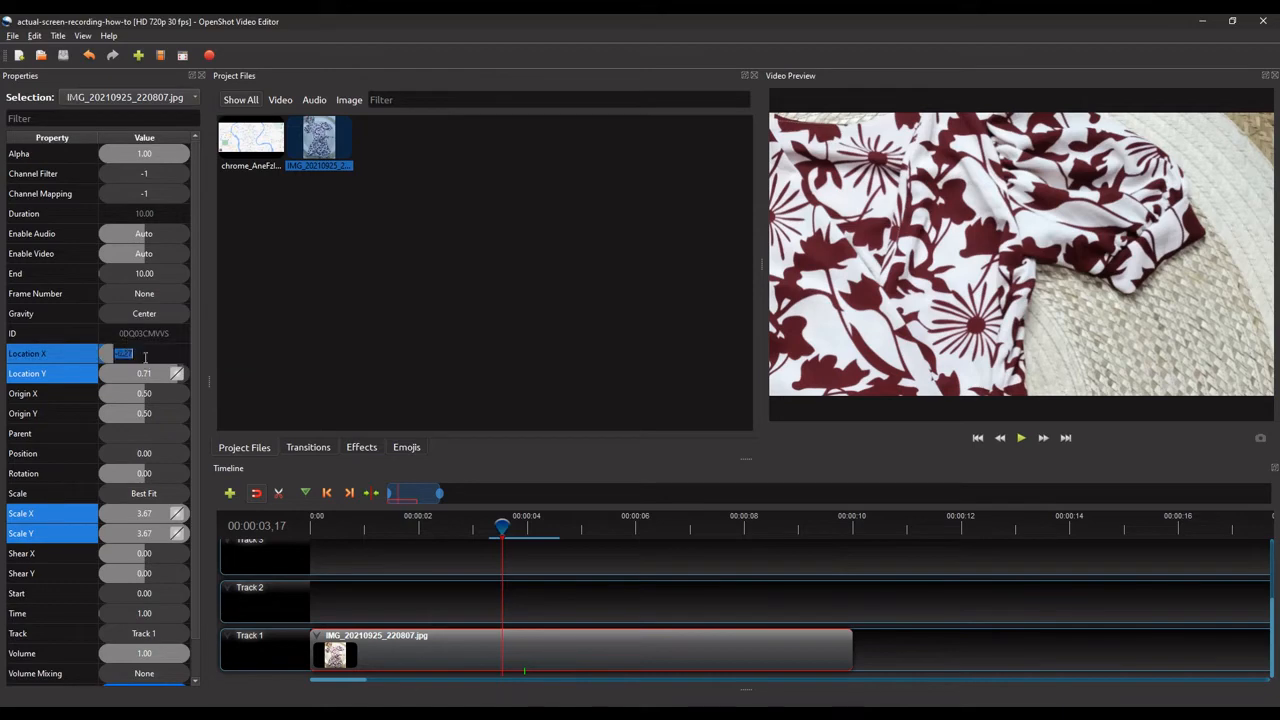
pyautogui.write('0')
pyautogui.doubleClick(148, 374)
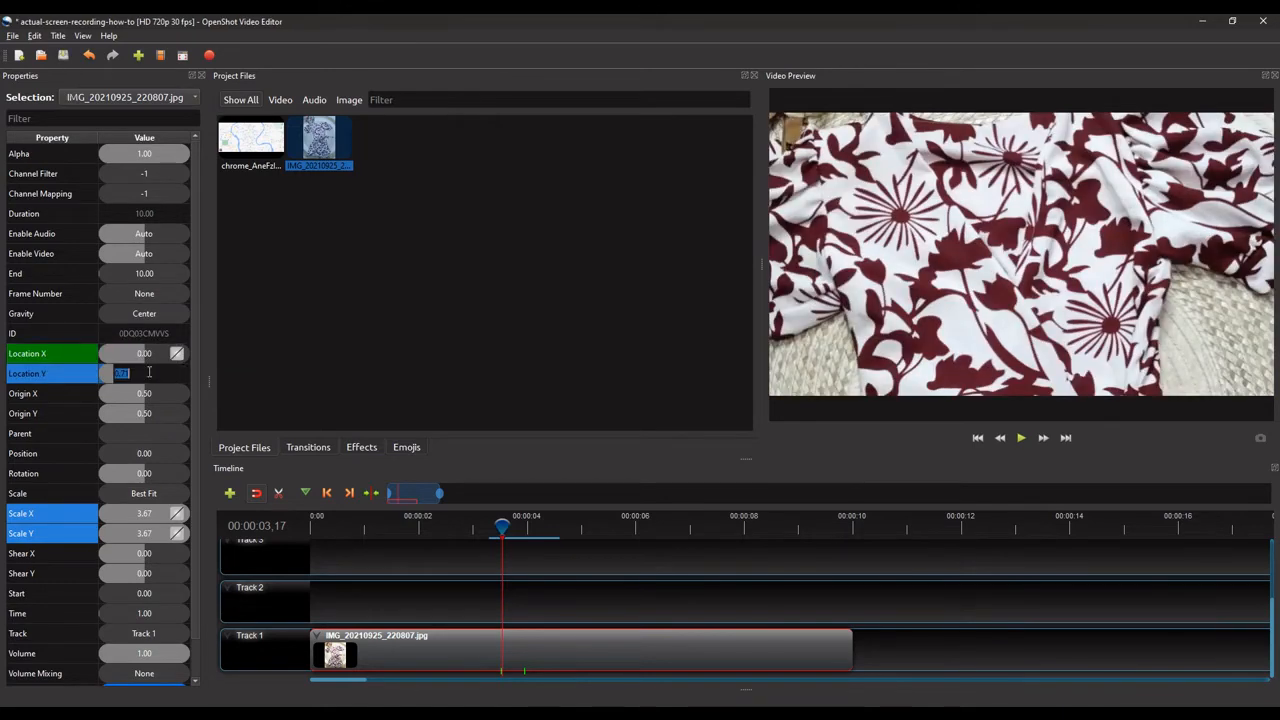
pyautogui.write('0')
pyautogui.press('Return')
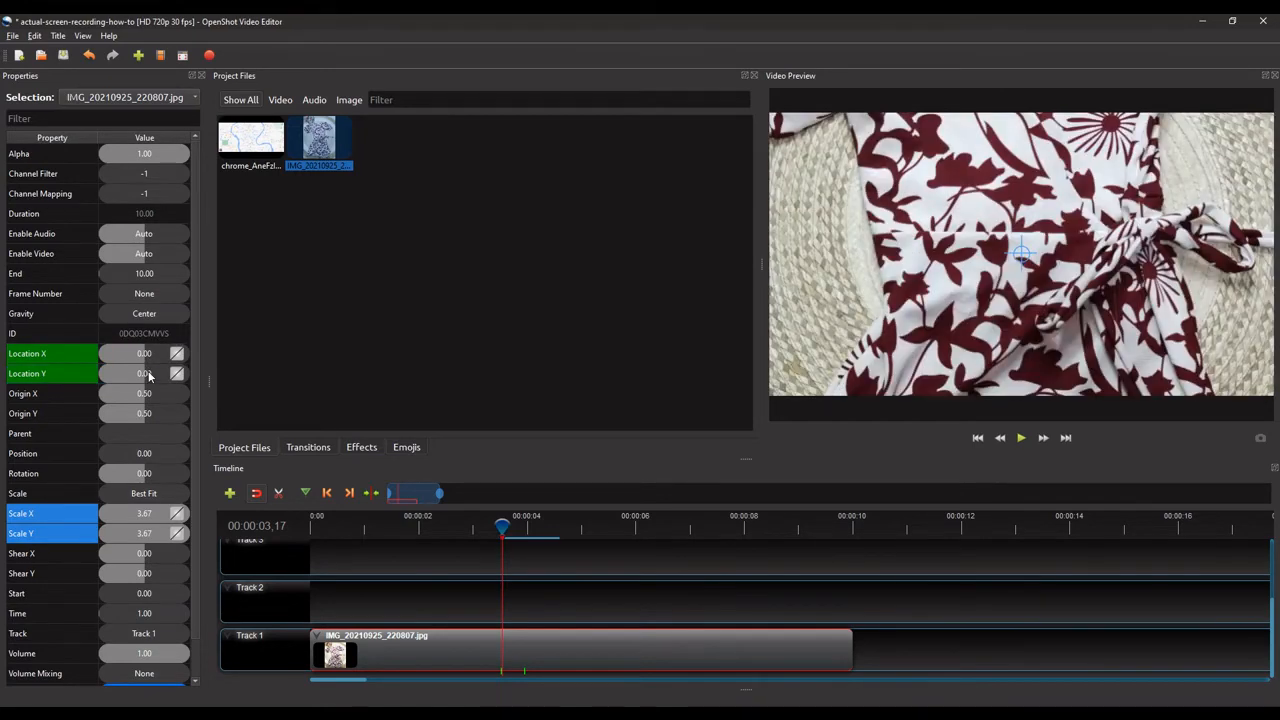
# Set the photo clip's Scale X and Scale Y to 1 at 00:00:03,17
pyautogui.doubleClick(150, 517)
pyautogui.write('1')
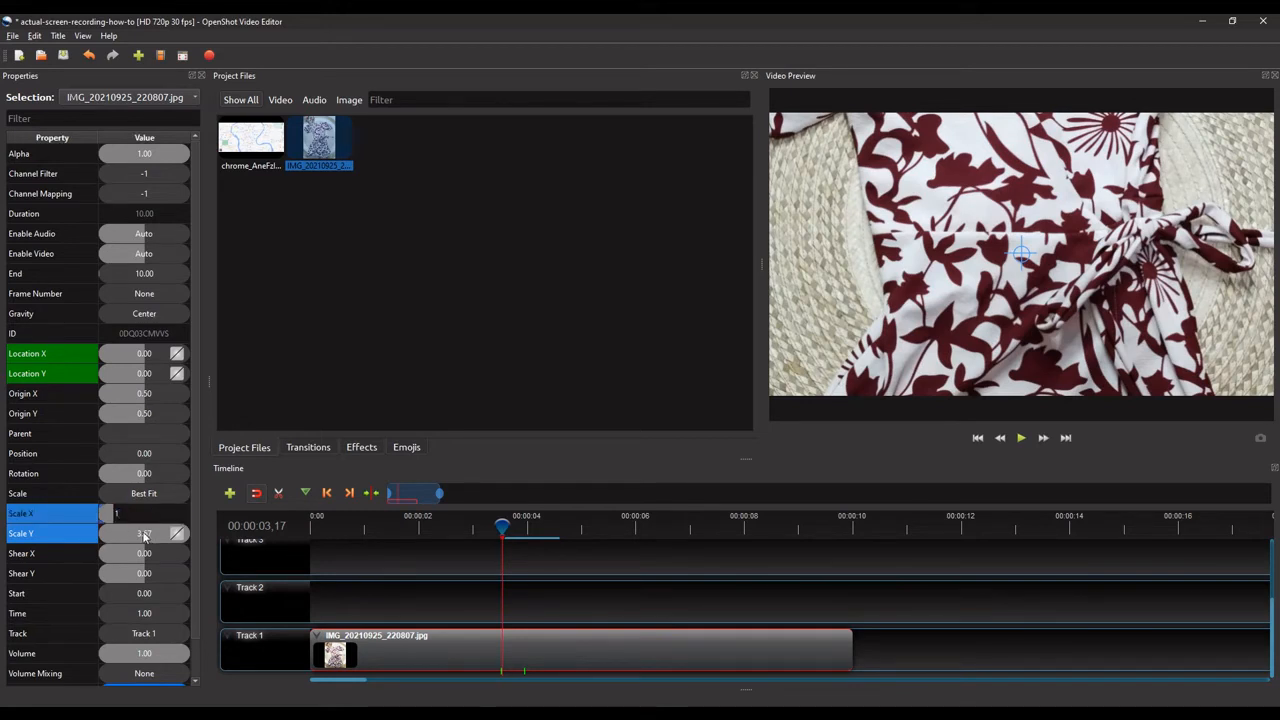
pyautogui.doubleClick(144, 535)
pyautogui.write('1')
pyautogui.press('Return')
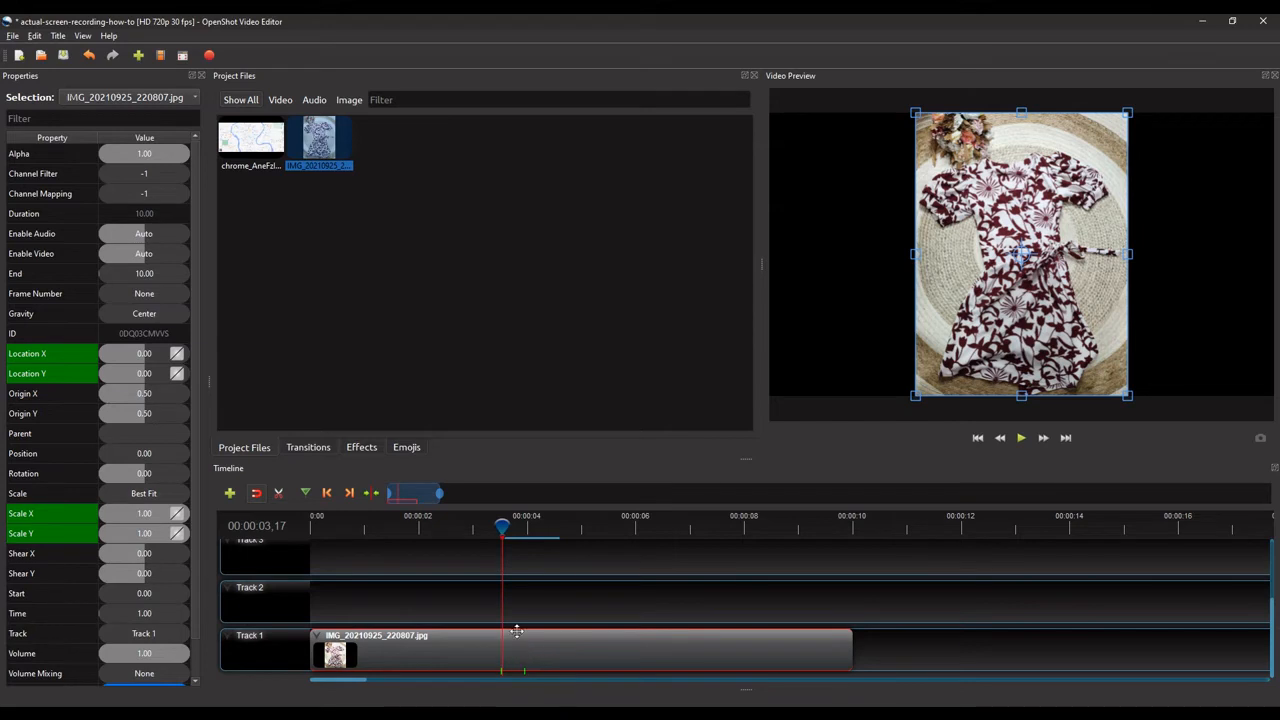
# Play the clip from the beginning to check the shortened zoom, stopping at 00:00:05,22
pyautogui.click(975, 437)
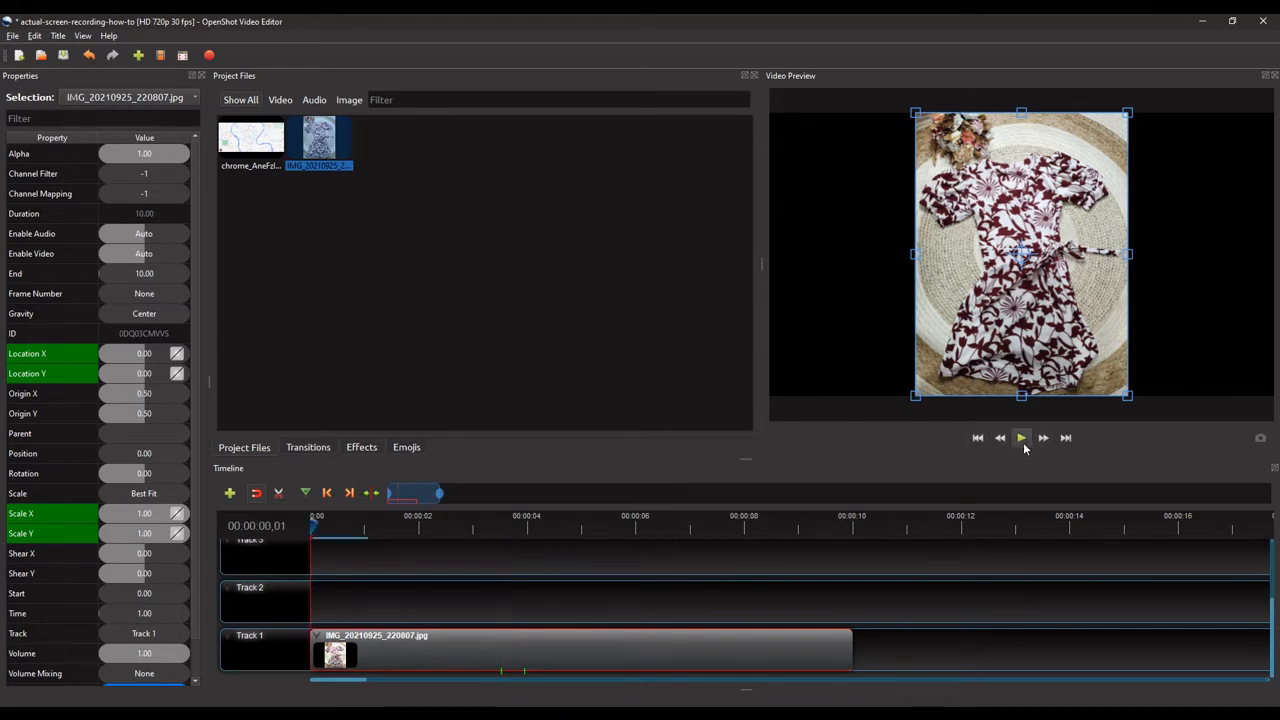
pyautogui.click(1023, 446)
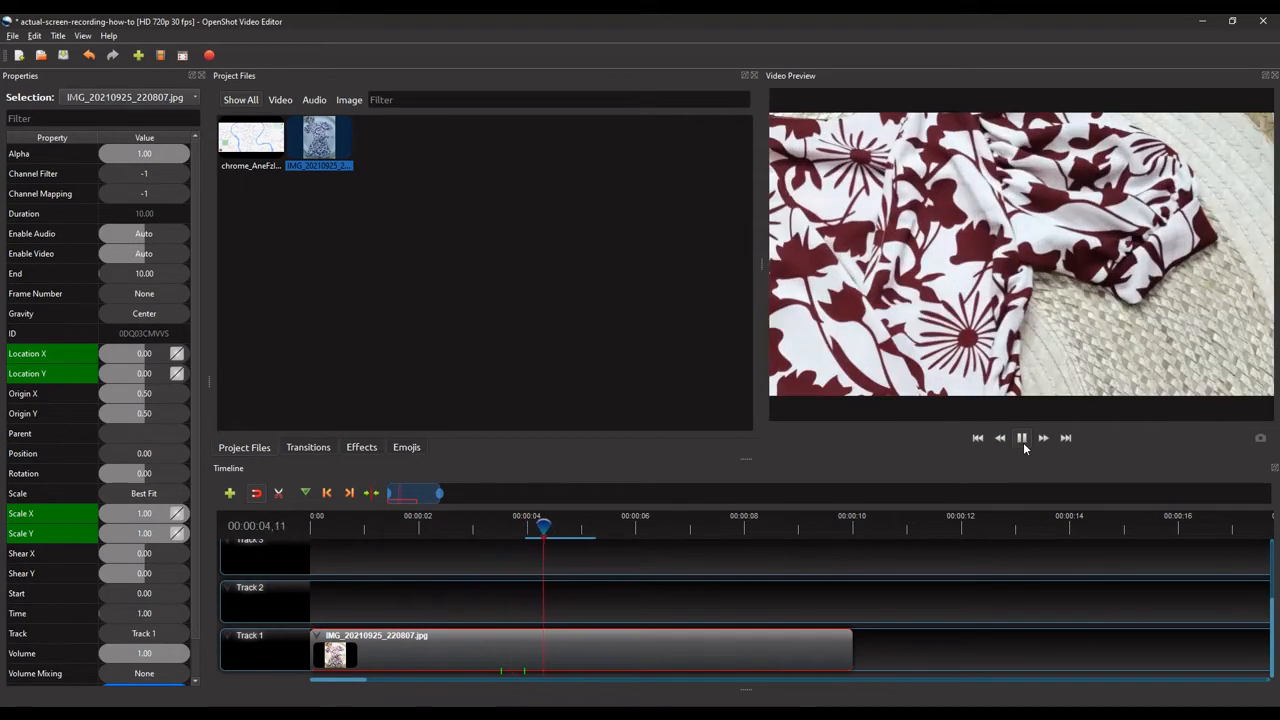
pyautogui.click(1023, 446)
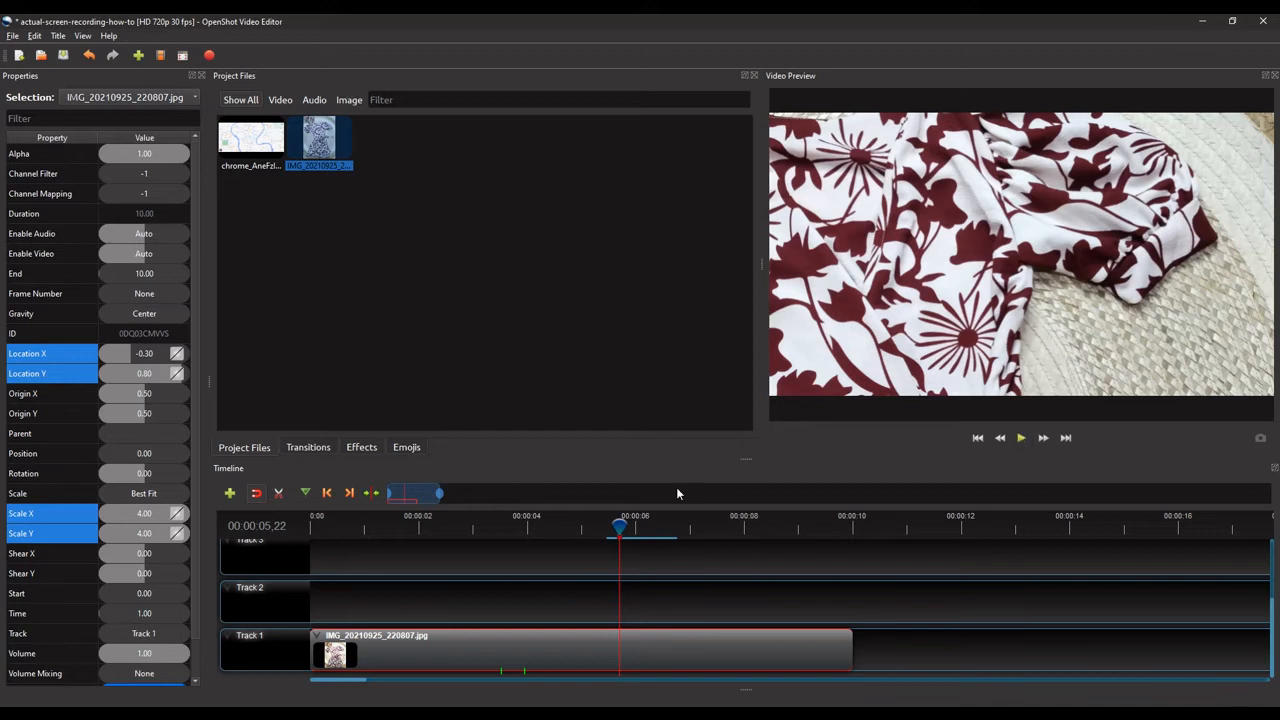
# Move the playhead to 00:00:07,30 and set the photo clip's Location X to 0.3
pyautogui.moveTo(620, 527); pyautogui.dragTo(742, 524)
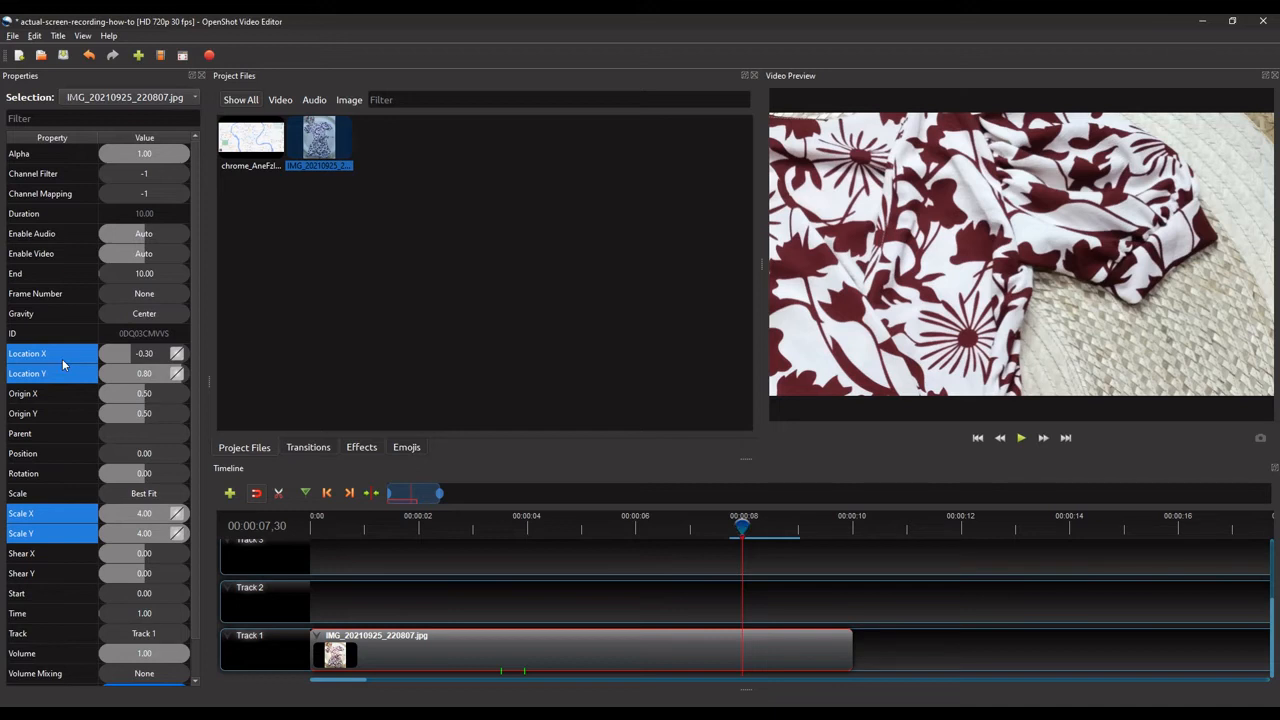
pyautogui.doubleClick(142, 356)
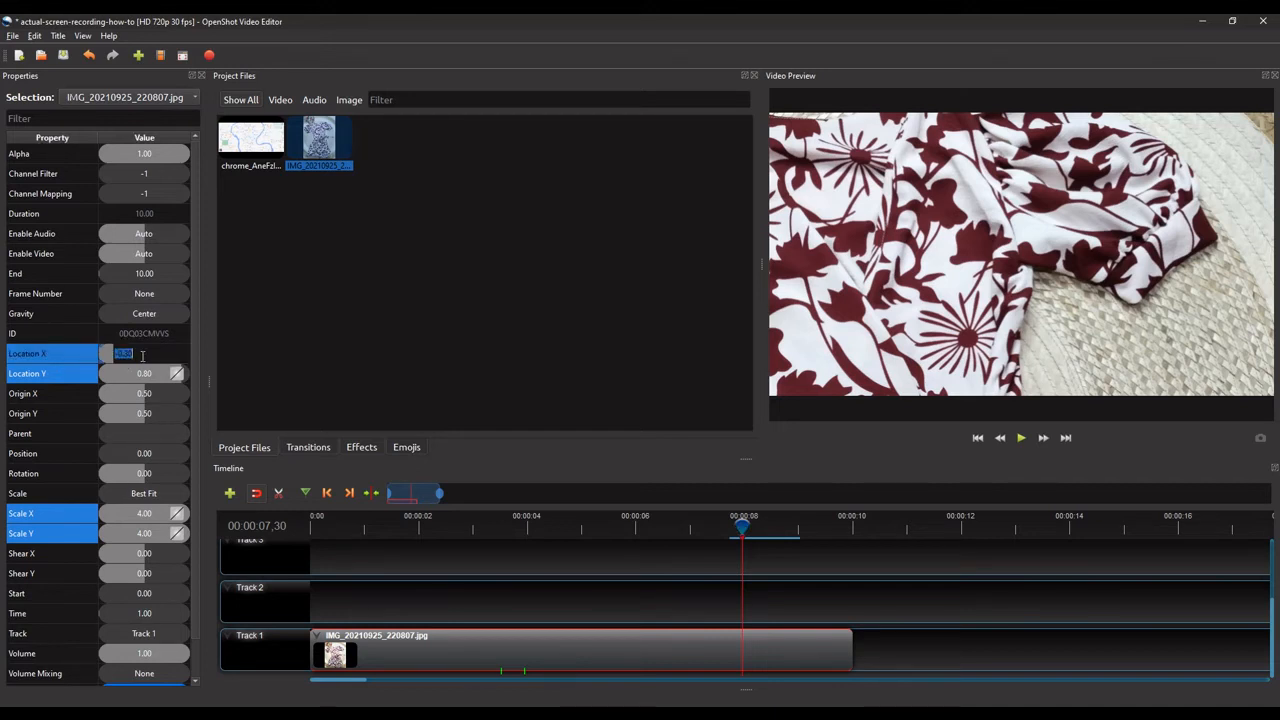
pyautogui.write('.3')
pyautogui.press('Return')
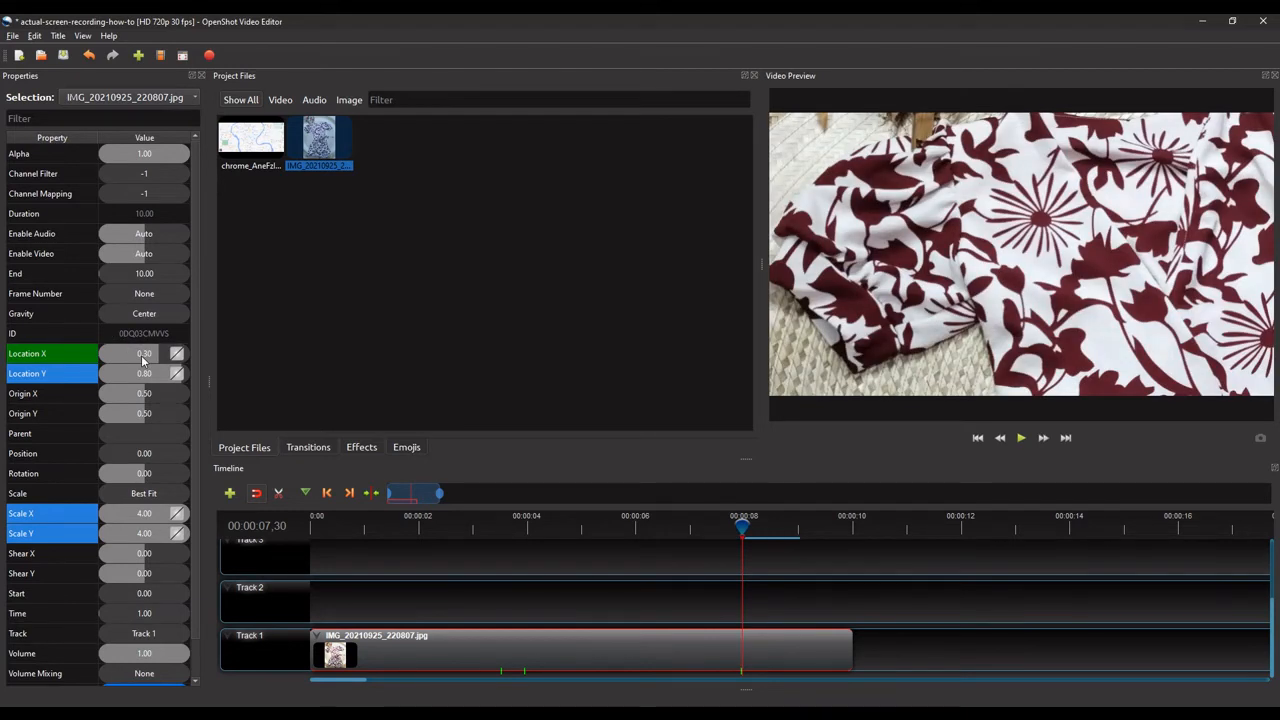
# Change the photo clip's Location X at 00:00:07,30 to 0.4
pyautogui.doubleClick(142, 356)
pyautogui.write('0')
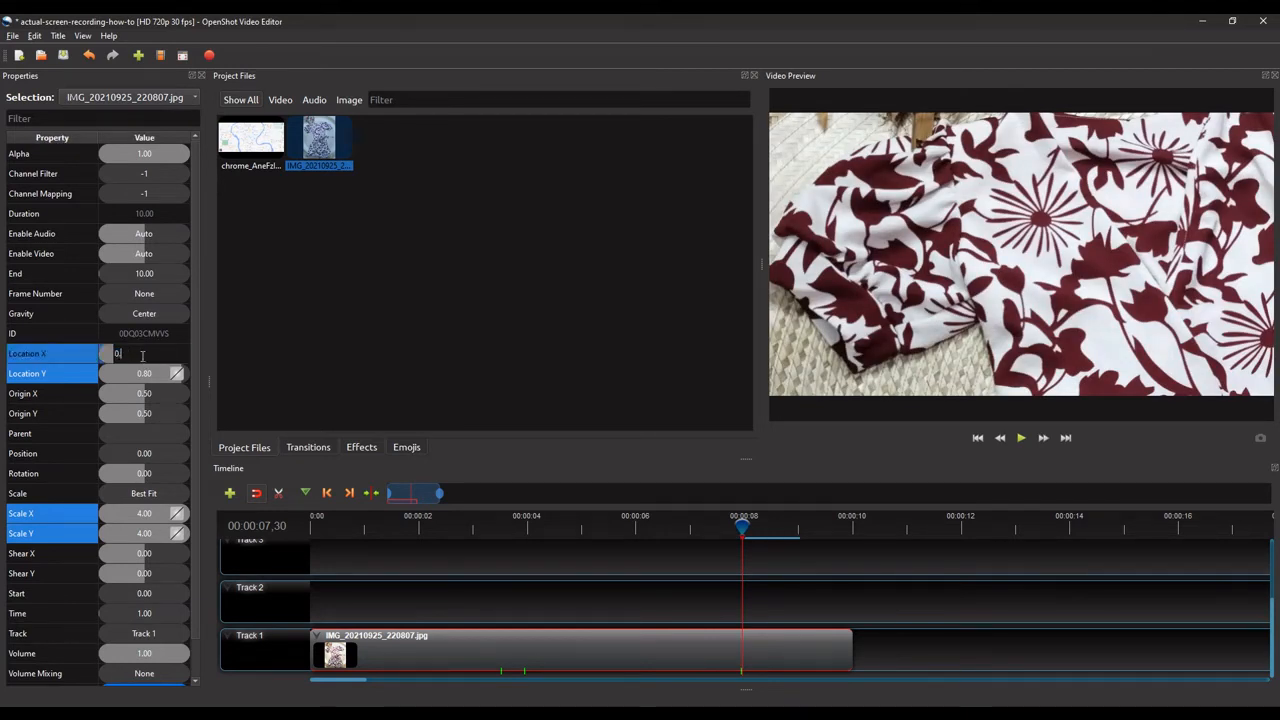
pyautogui.write('.4')
pyautogui.press('Return')
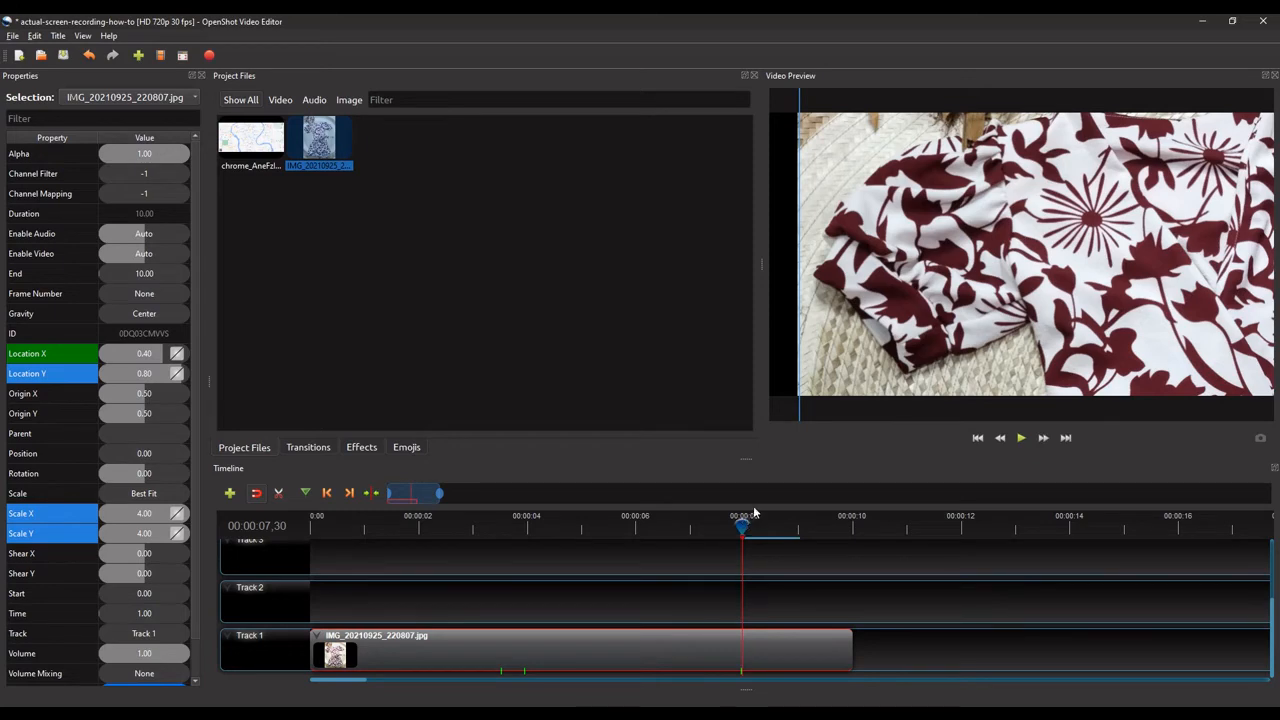
# Play the zoom and the sideways pan twice, starting each time before the 00:00:03,17 keyframe and stopping after 00:00:08
pyautogui.click(494, 523)
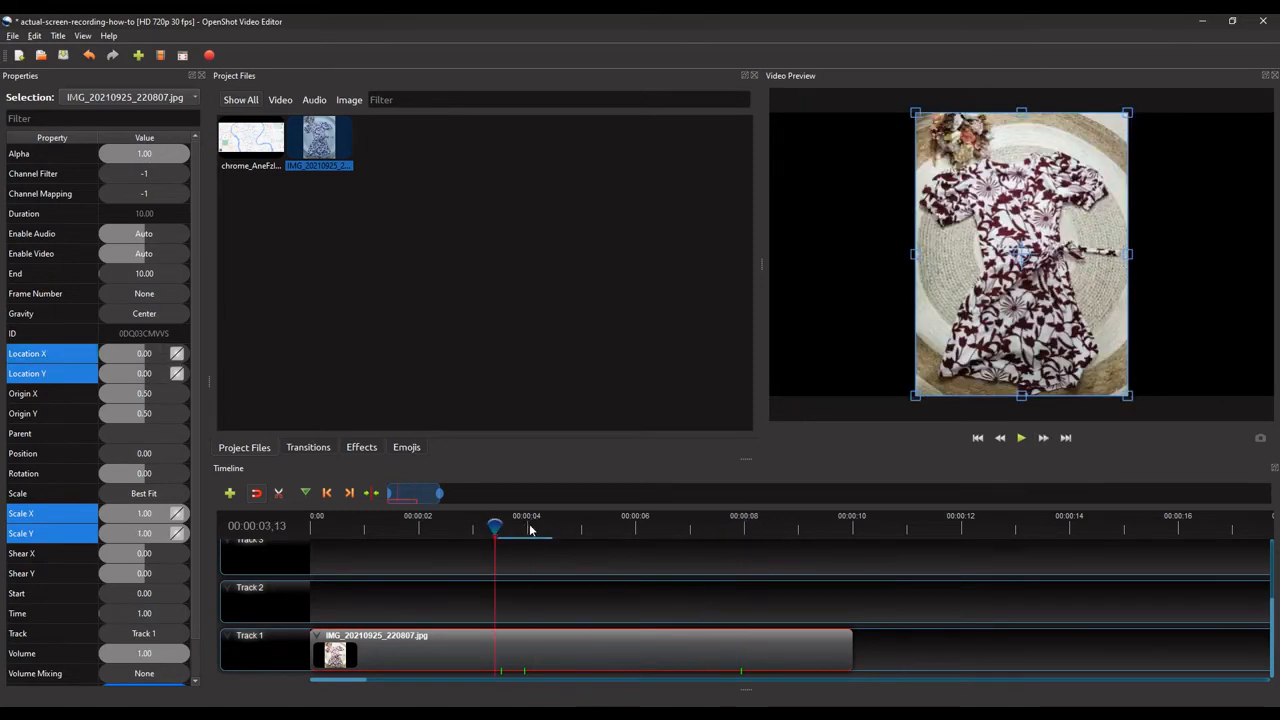
pyautogui.click(1021, 437)
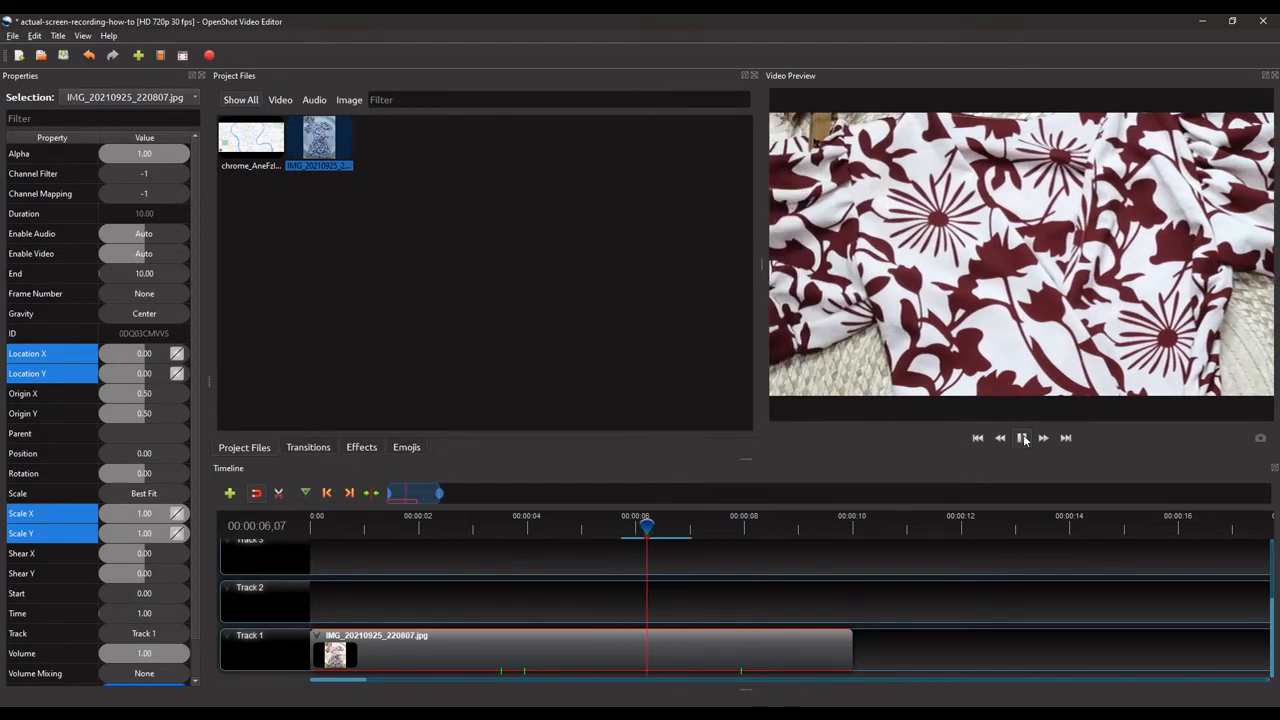
pyautogui.click(1022, 437)
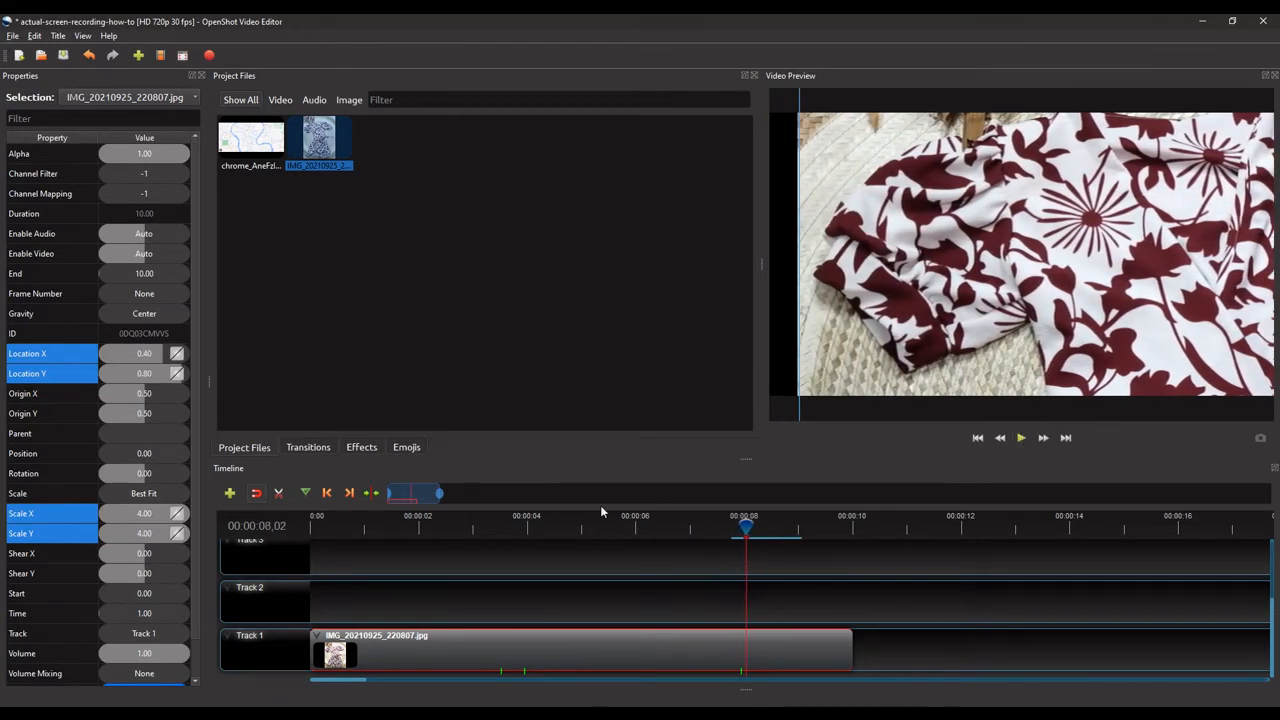
pyautogui.click(438, 528)
pyautogui.click(1022, 437)
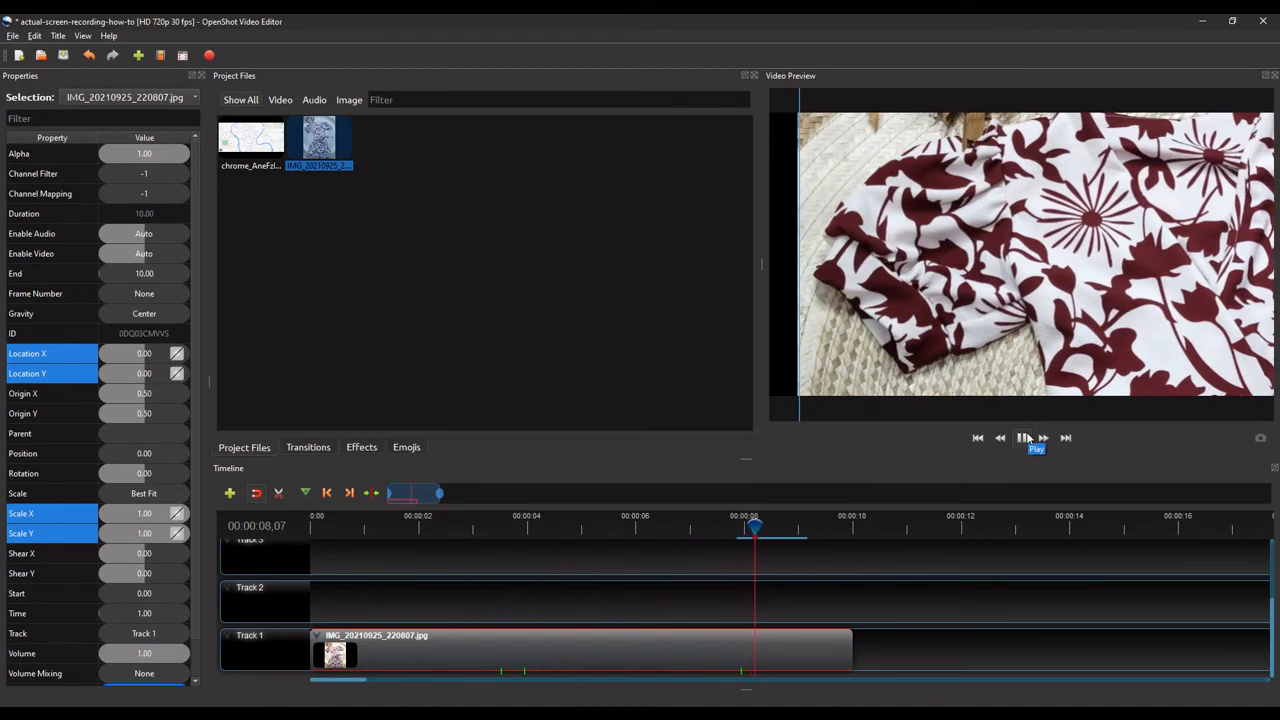
pyautogui.click(1027, 437)
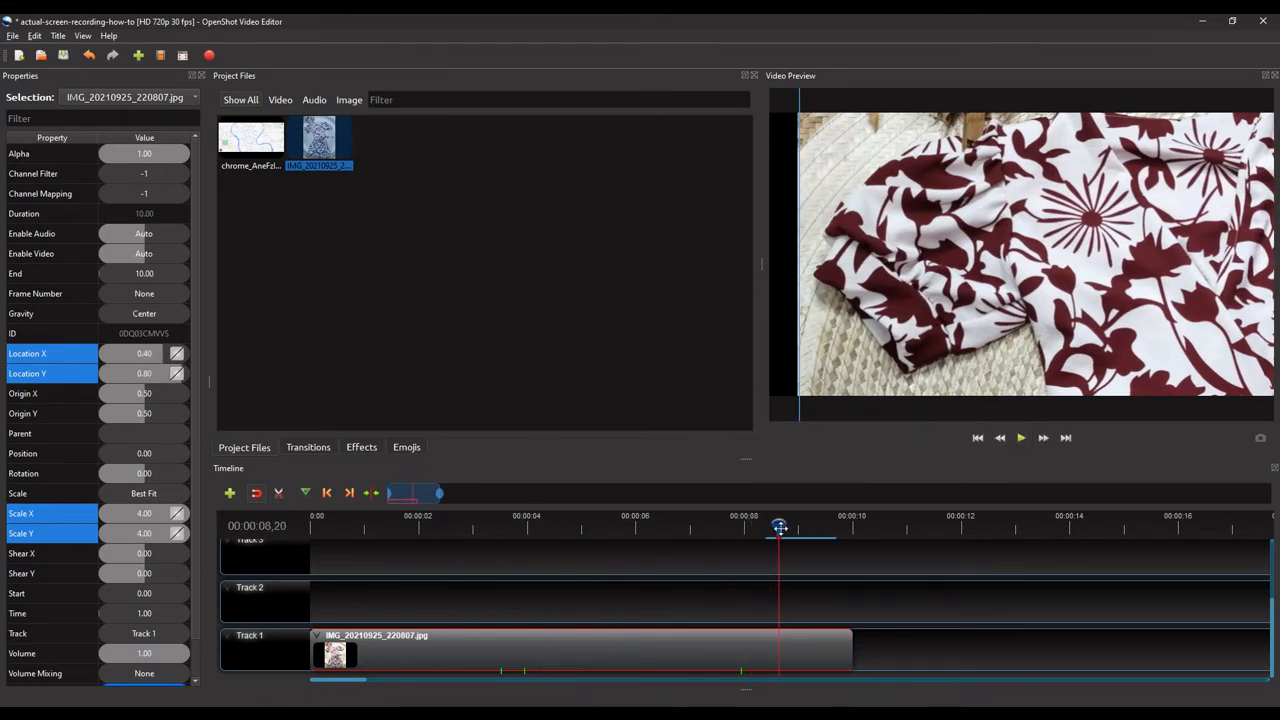
# Scrub through the pan up to 00:00:07,15 and return to the keyframe at 00:00:03,30 to inspect the framing
pyautogui.click(607, 523)
pyautogui.moveTo(607, 523); pyautogui.dragTo(716, 522)
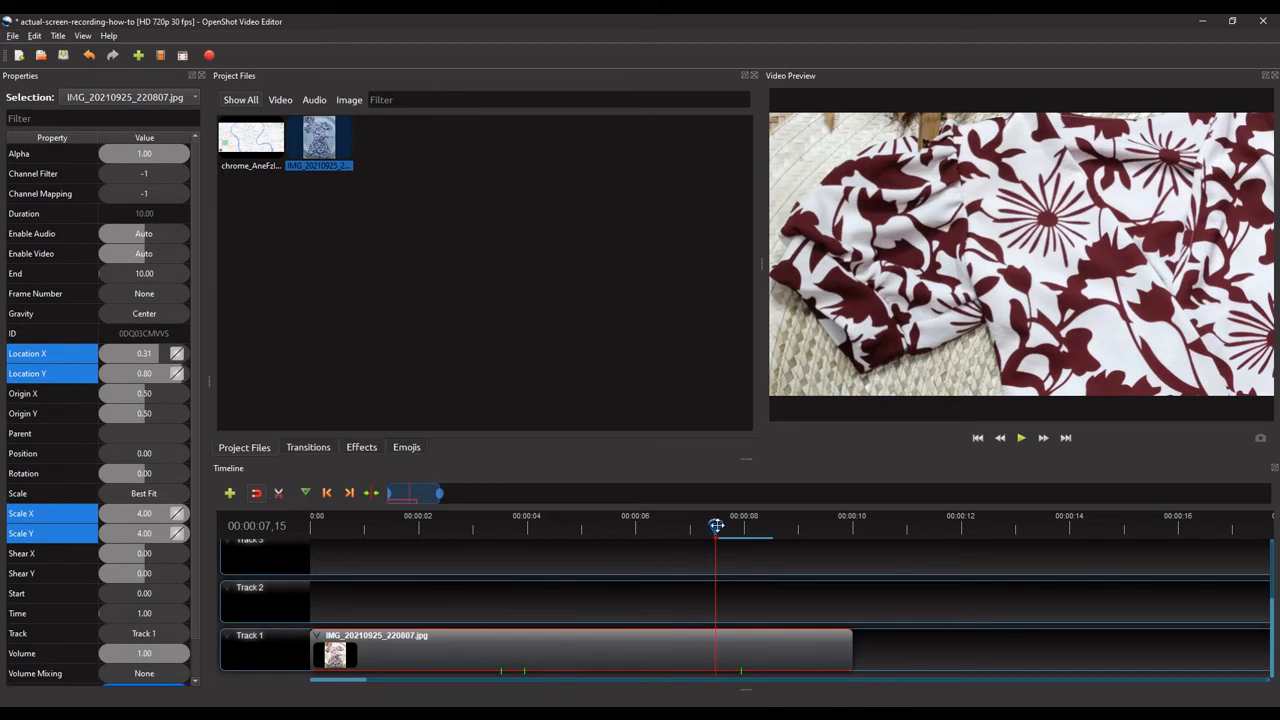
pyautogui.click(529, 525)
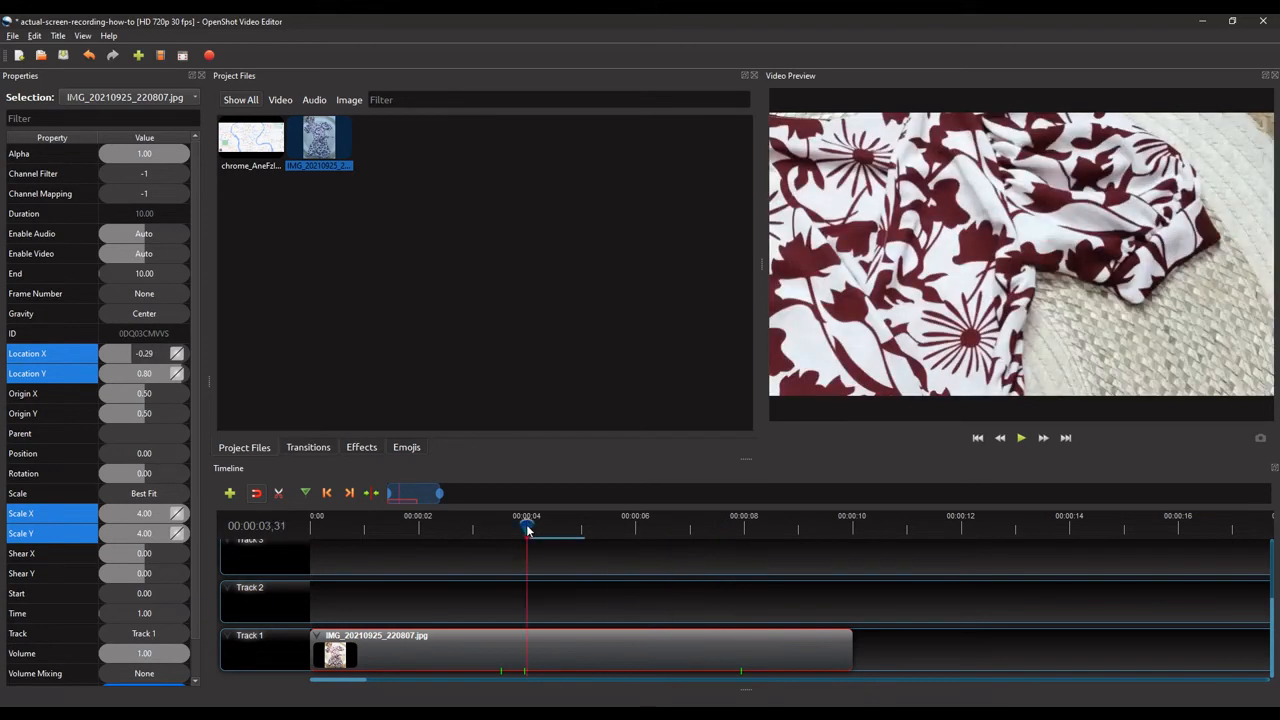
pyautogui.moveTo(529, 530); pyautogui.dragTo(525, 524)
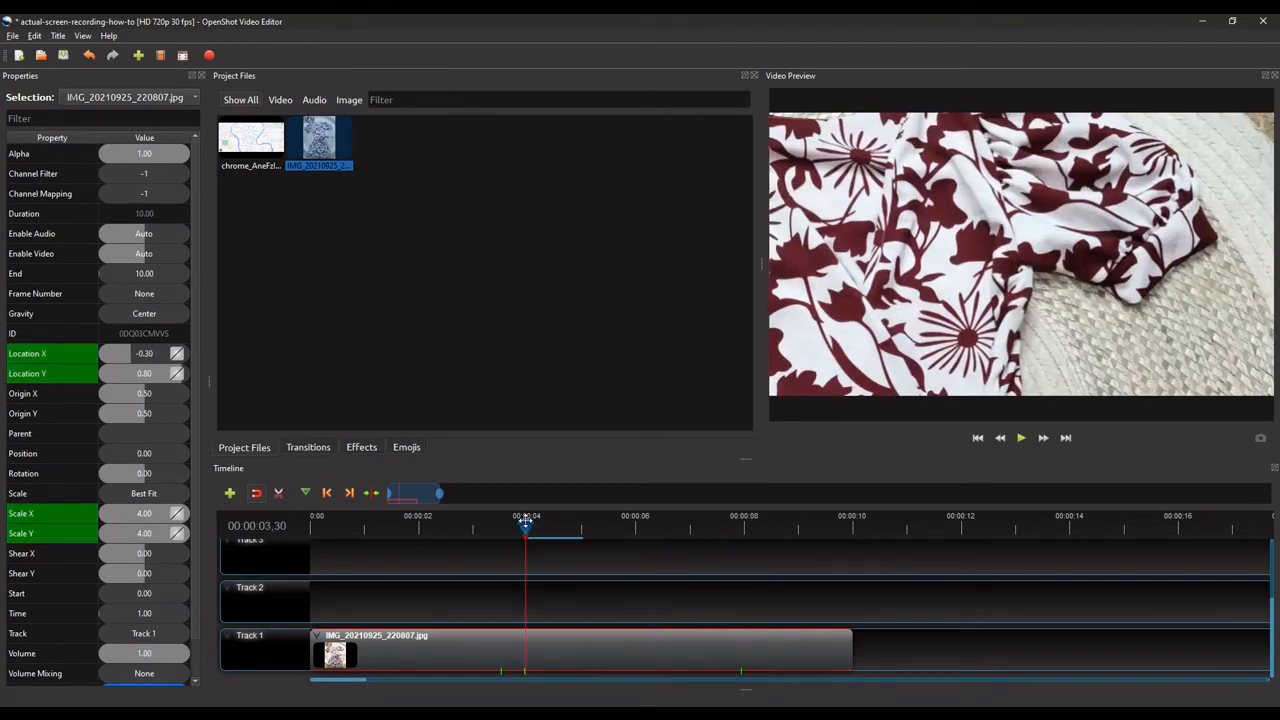
# Move the playhead to 00:00:07,17 and set the photo clip's Location X to -0.3
pyautogui.moveTo(525, 522); pyautogui.dragTo(716, 533)
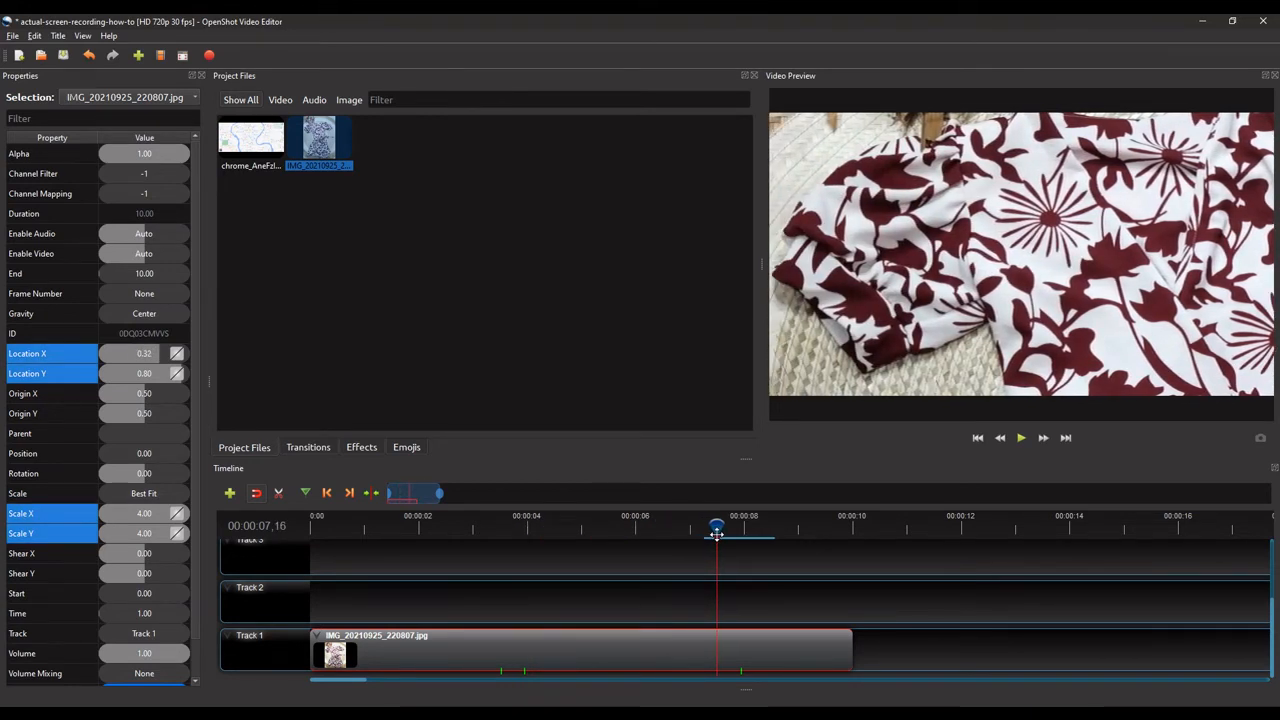
pyautogui.moveTo(716, 533); pyautogui.dragTo(718, 533)
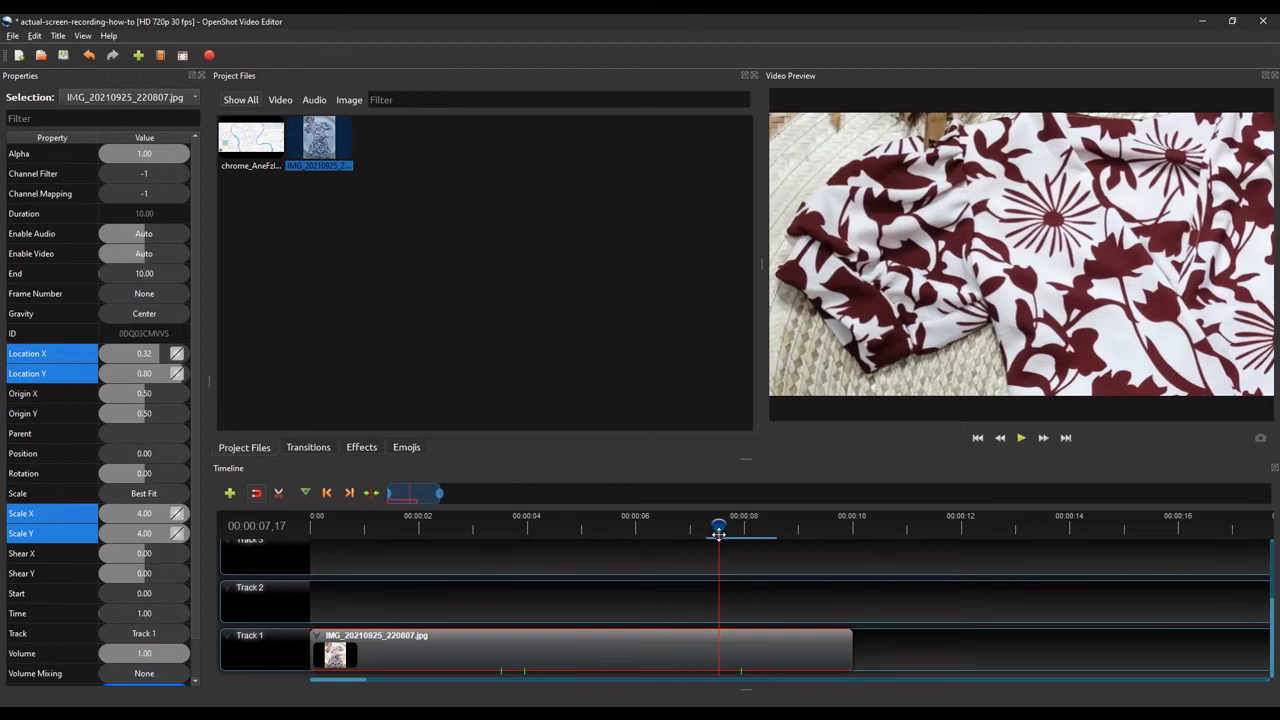
pyautogui.doubleClick(153, 354)
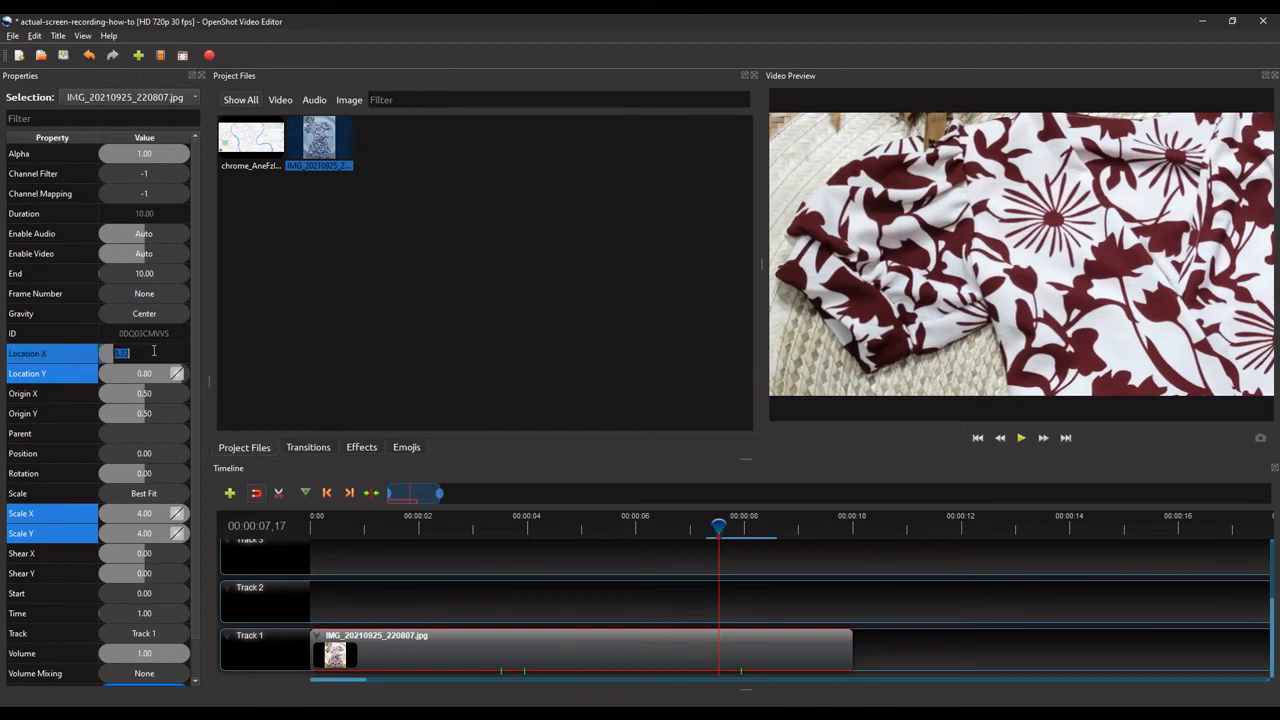
pyautogui.write('-0.3')
pyautogui.press('Return')
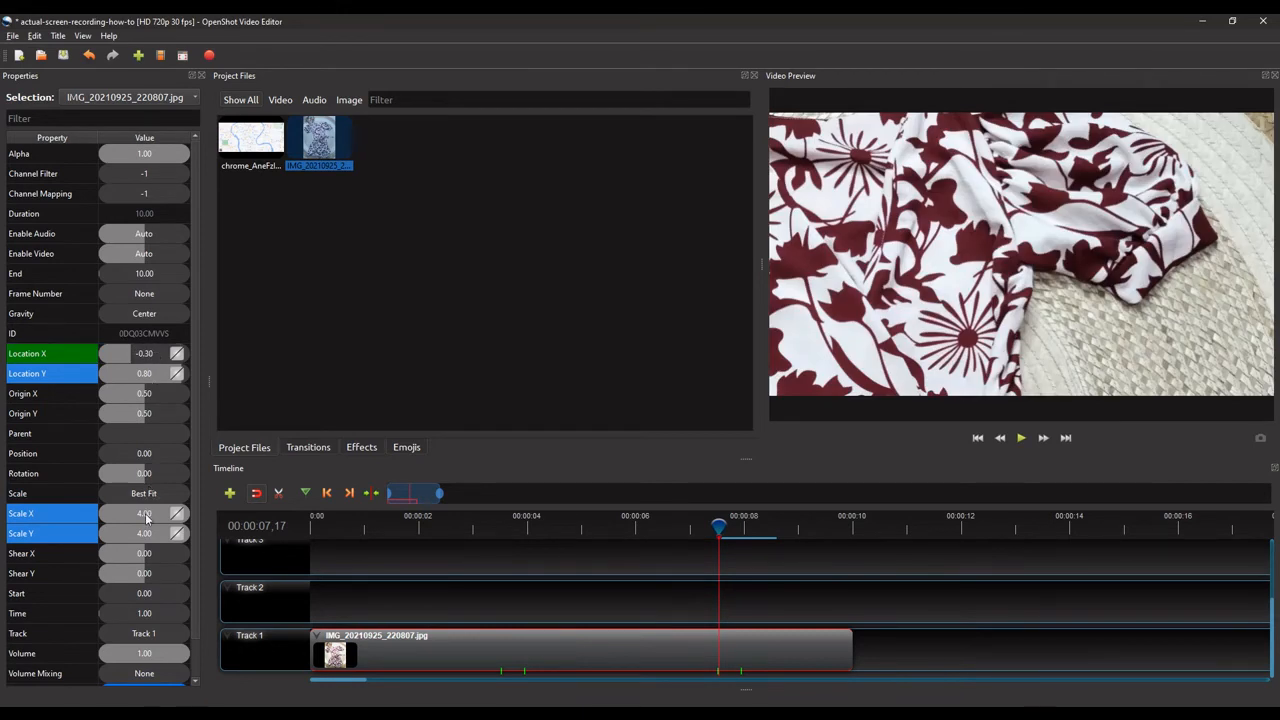
# Play the zoom and the delayed pan from 00:00:02,31 until just past the end of the photo clip
pyautogui.click(520, 532)
pyautogui.moveTo(523, 532); pyautogui.dragTo(473, 522)
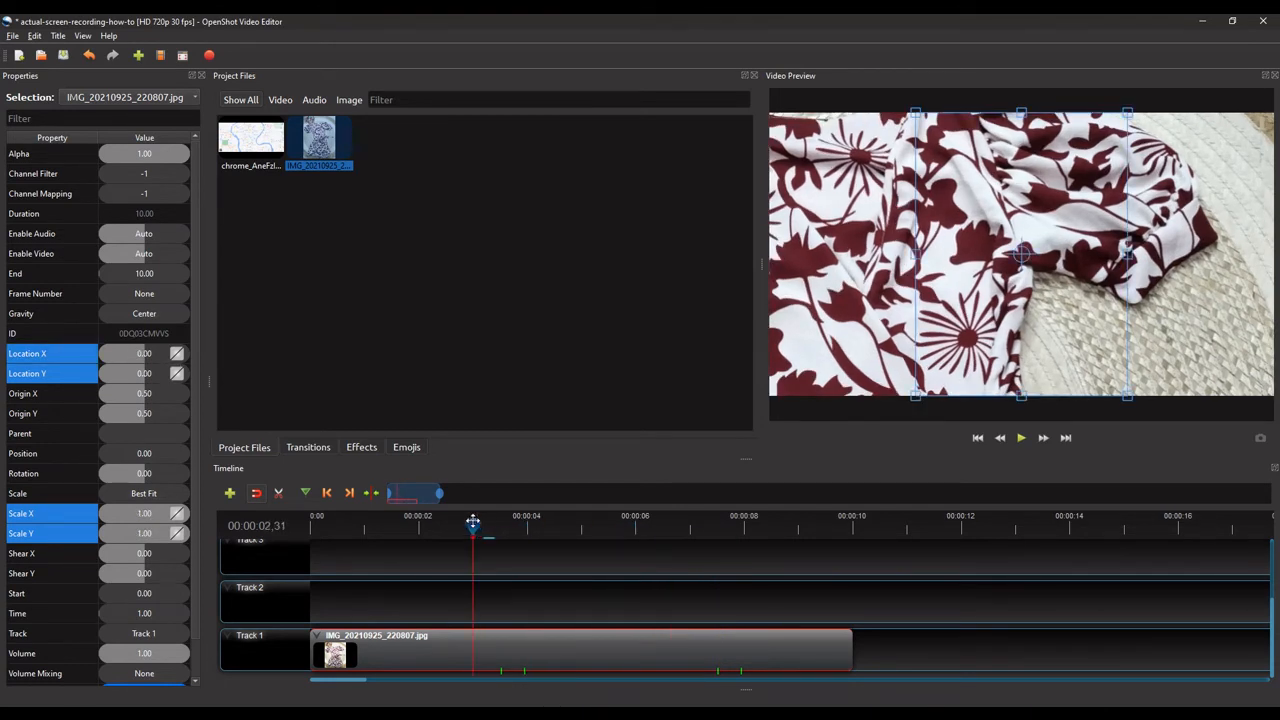
pyautogui.click(1021, 440)
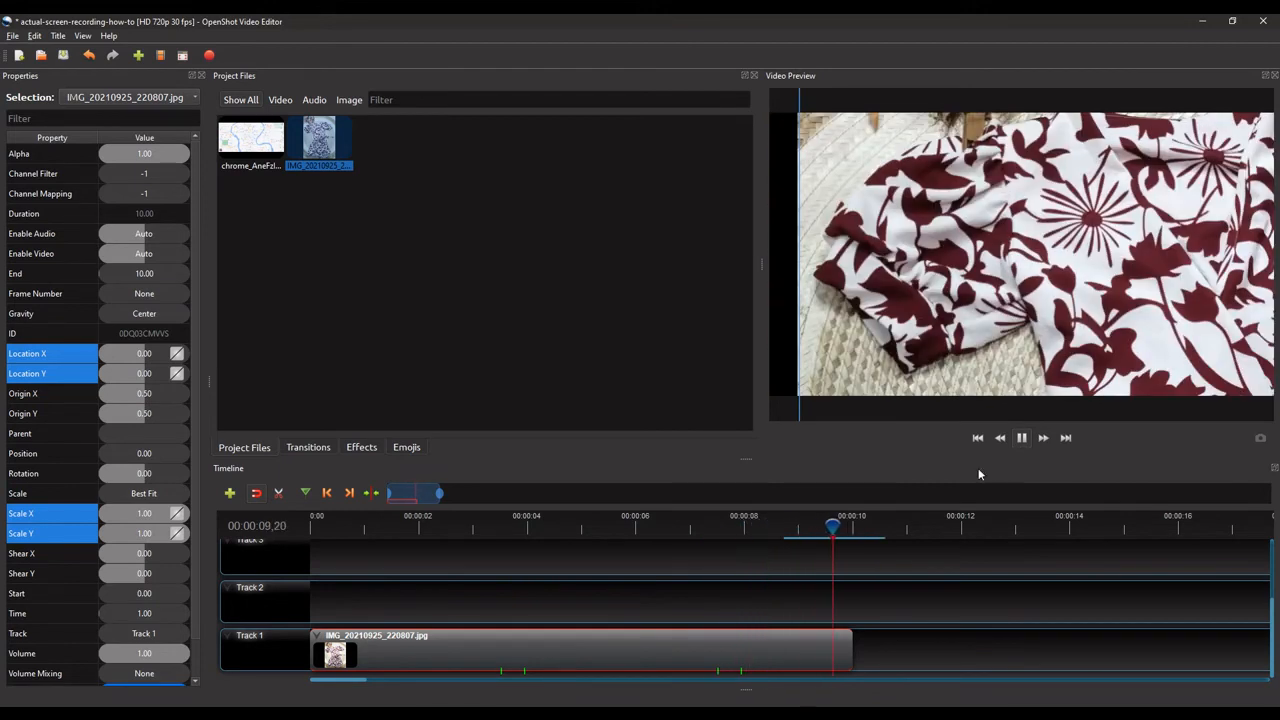
pyautogui.click(1019, 442)
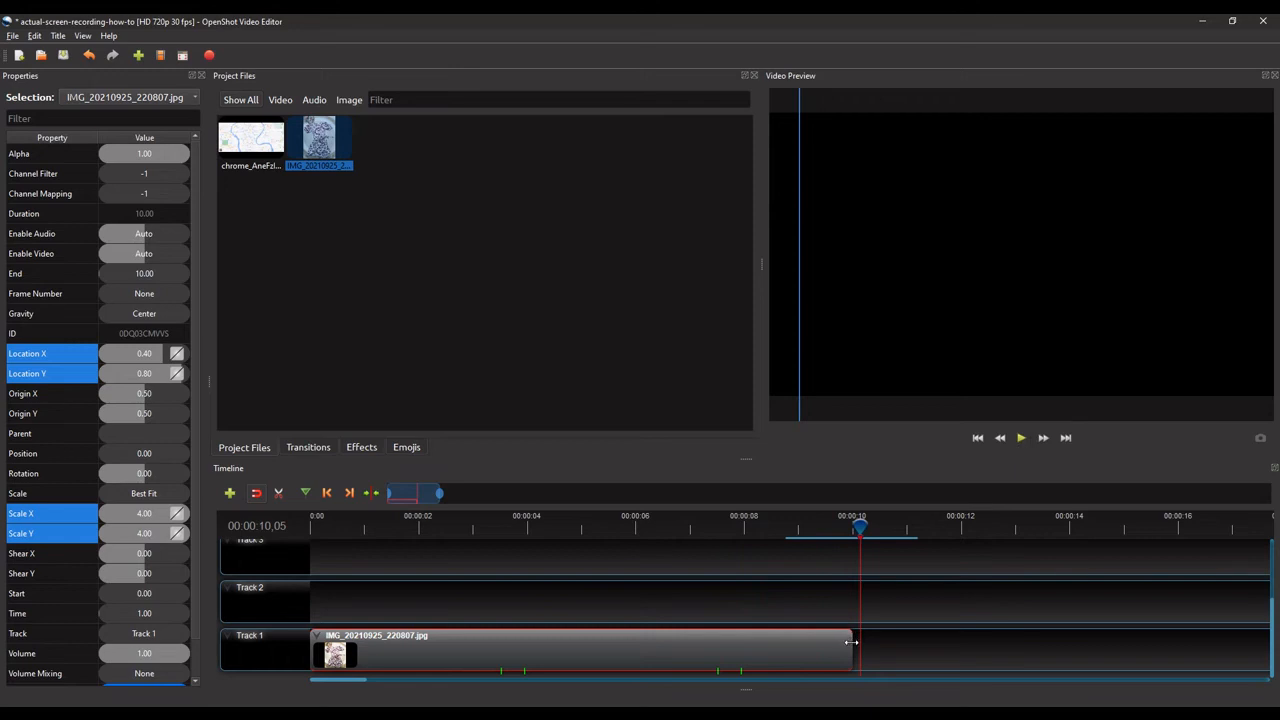
# Extend the end of the photo clip on Track 1 to 11.67 seconds and play the animation from the start
pyautogui.moveTo(852, 643); pyautogui.dragTo(945, 515)
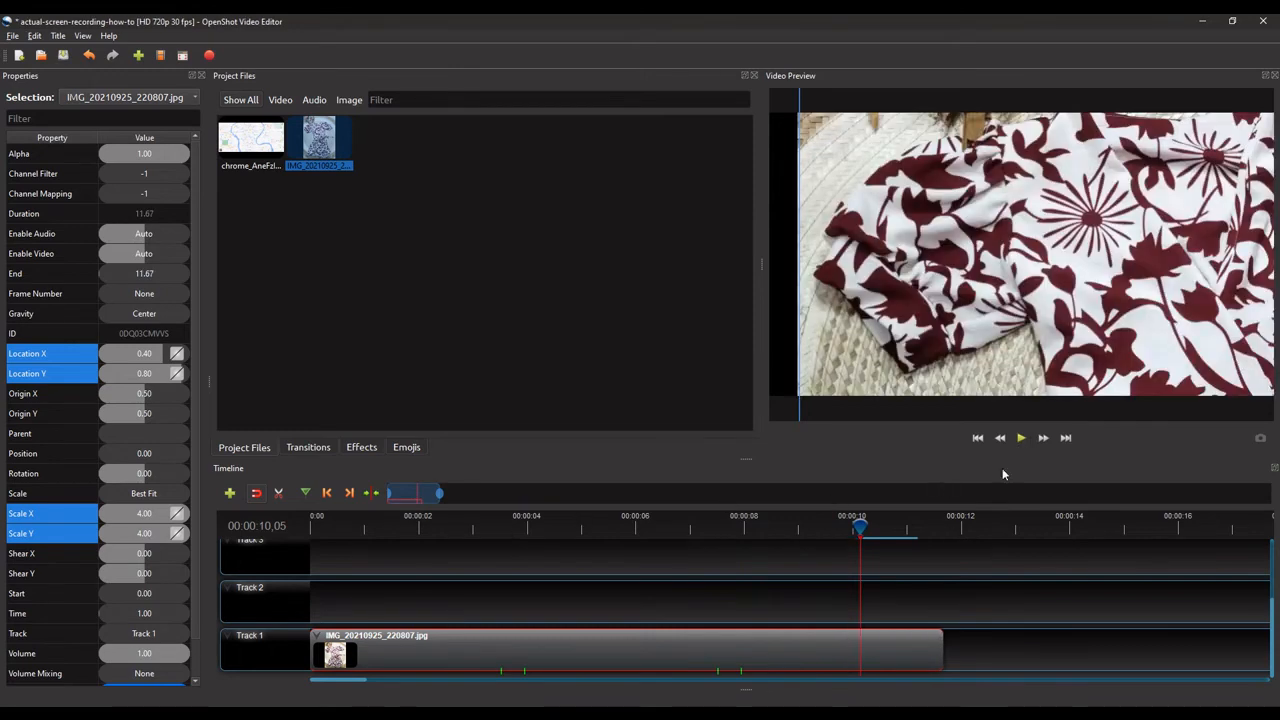
pyautogui.click(977, 437)
pyautogui.click(1021, 438)
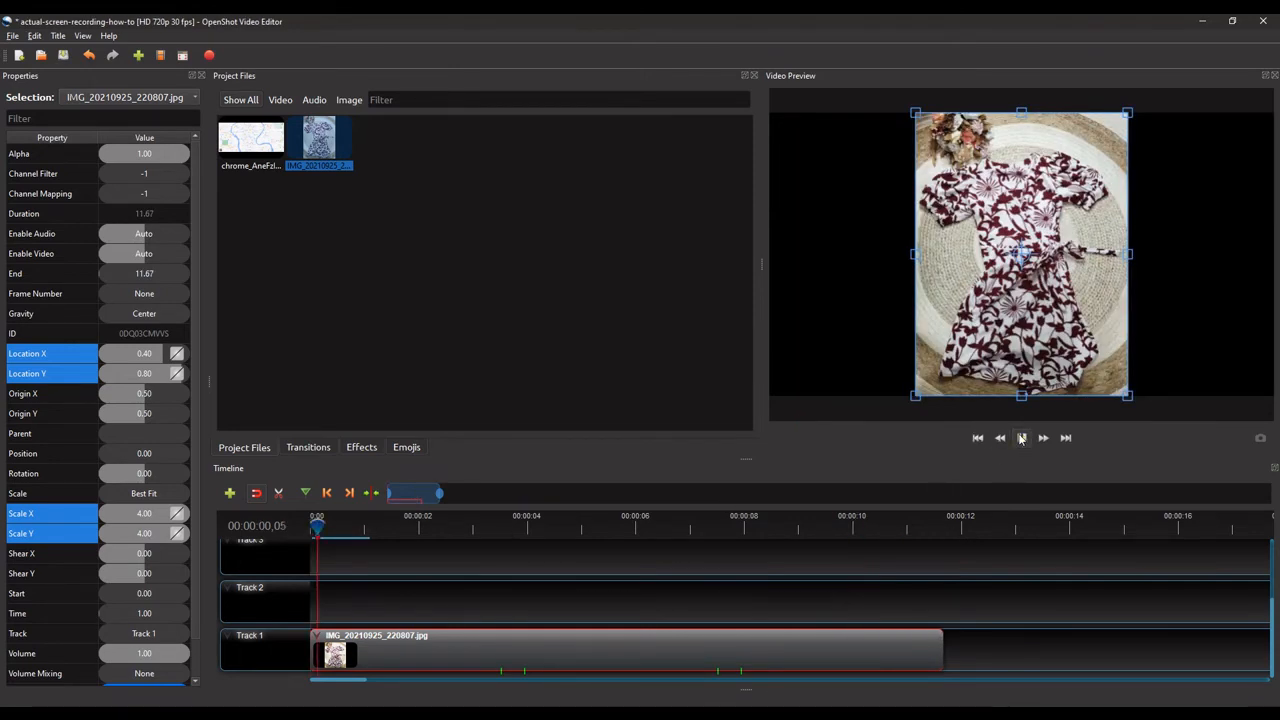